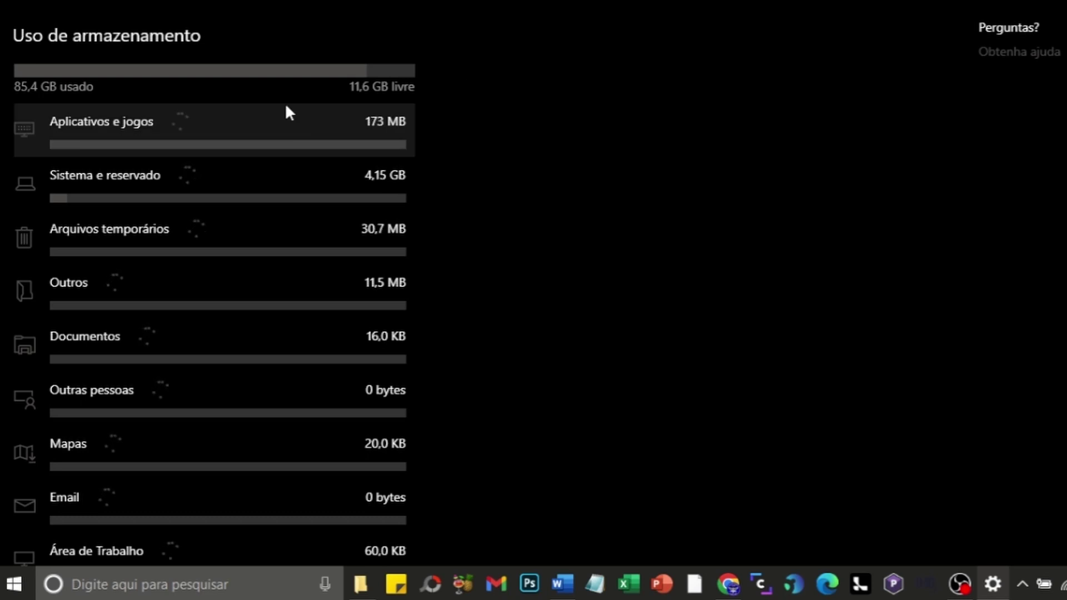
Open the storage usage breakdown of the drive Meu computador (C:) and look through its categories.
scroll(278, 95, "down", 1)
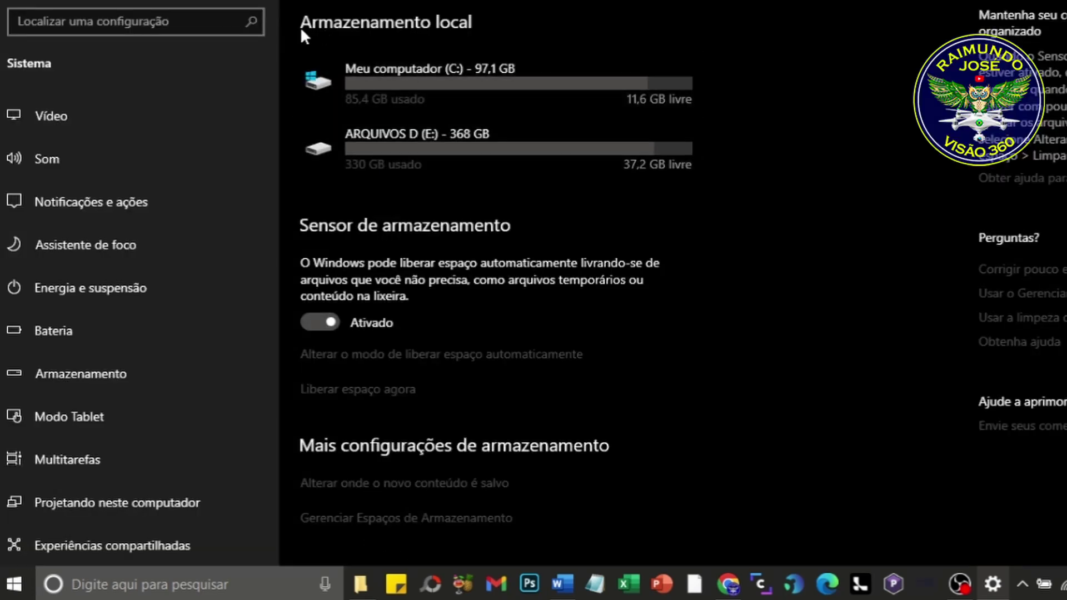
left_click(512, 81)
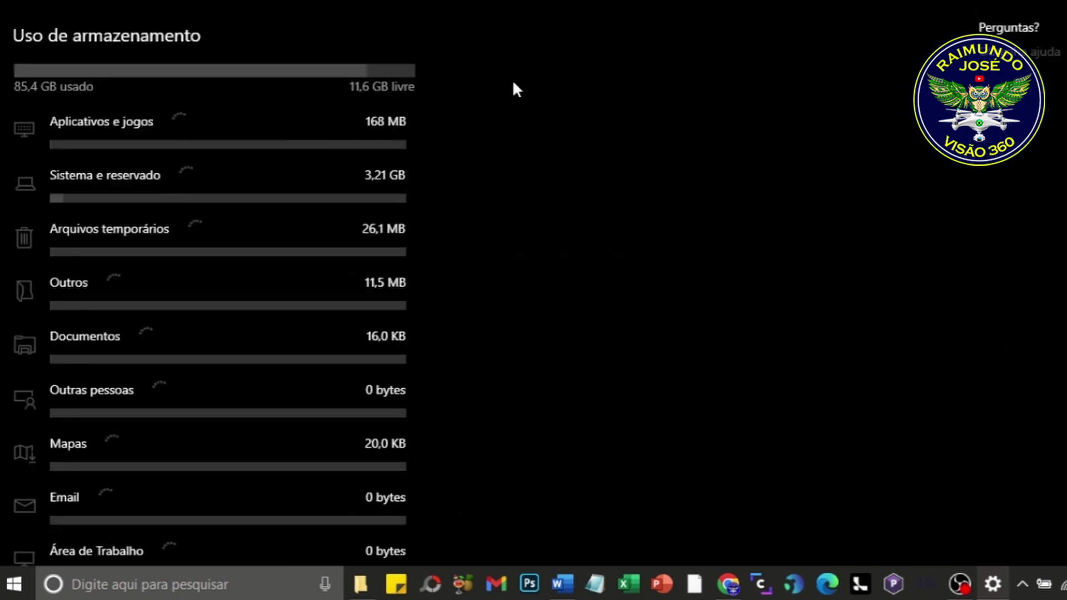
scroll(279, 100, "down", 3)
scroll(276, 98, "up", 3)
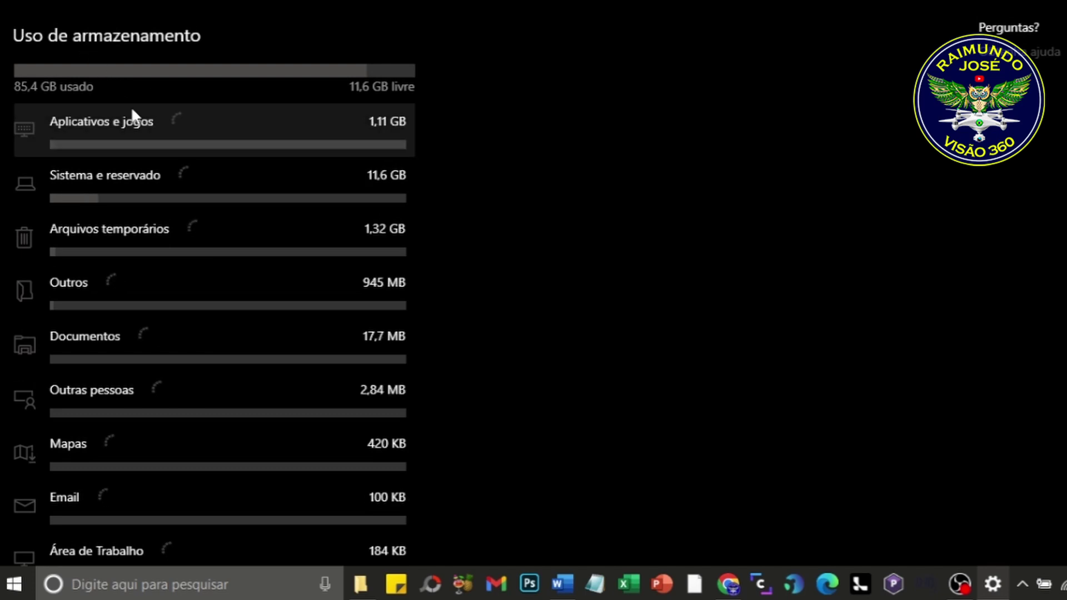
scroll(132, 123, "down", 5)
scroll(141, 237, "up", 5)
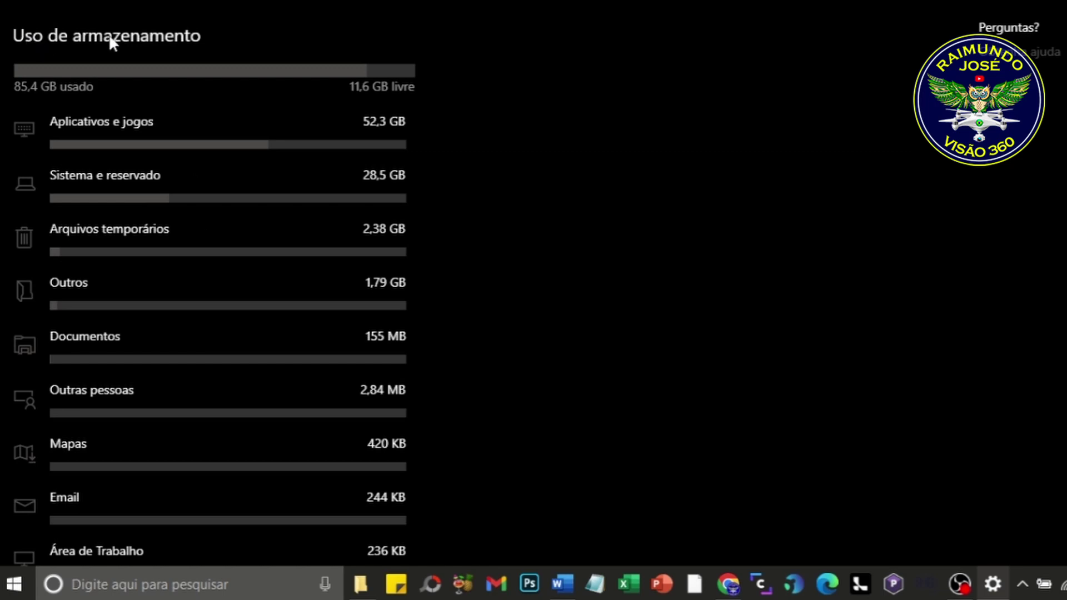
Open the Aplicativos e jogos category of drive C: and sort its app list by Tamanho.
left_click(372, 136)
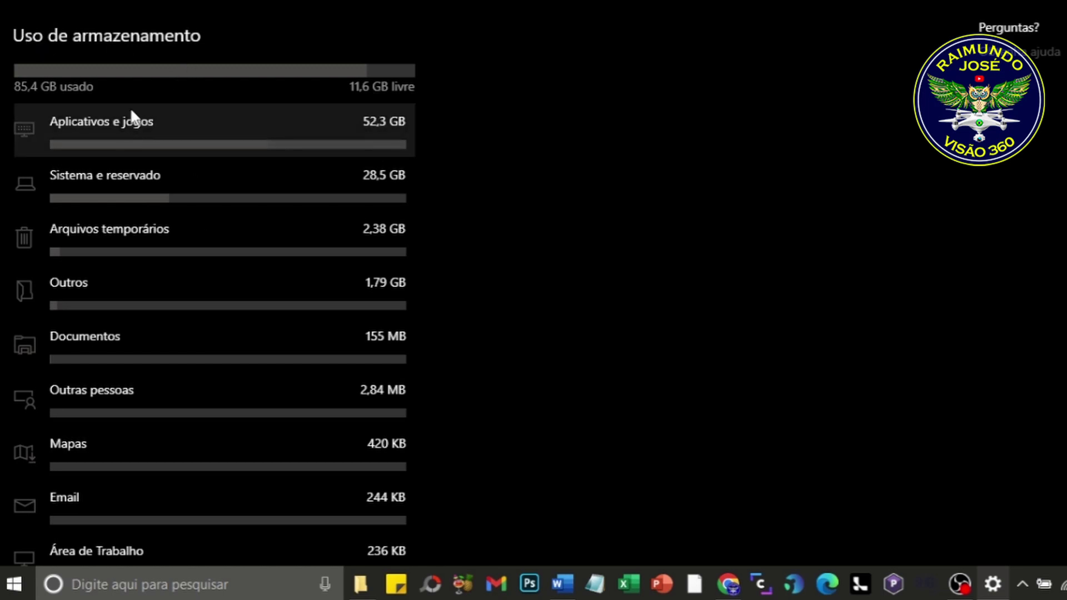
left_click(128, 121)
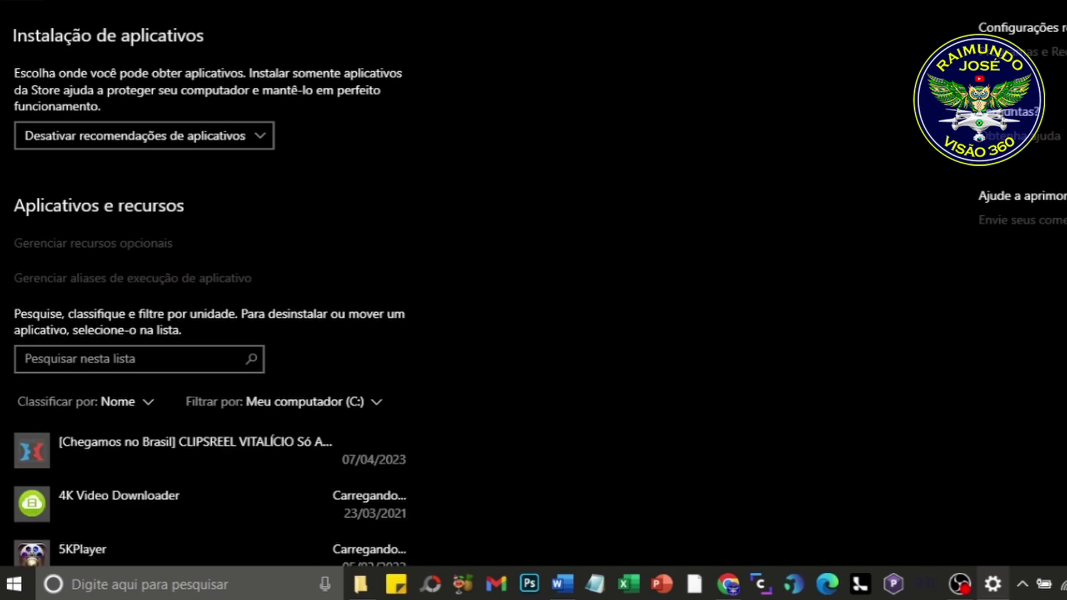
scroll(258, 325, "down", 5)
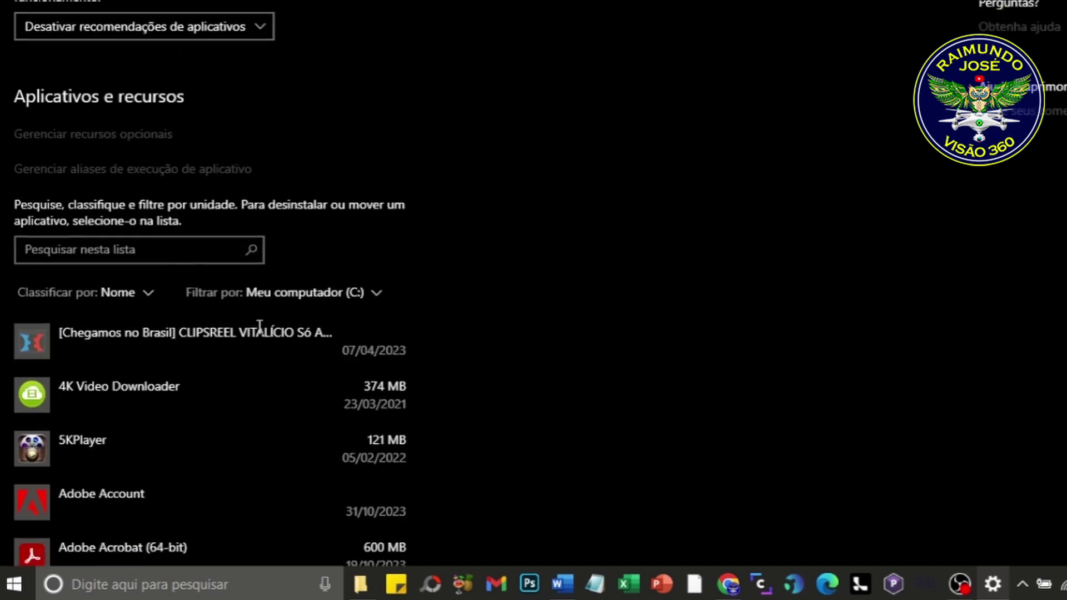
left_click(118, 61)
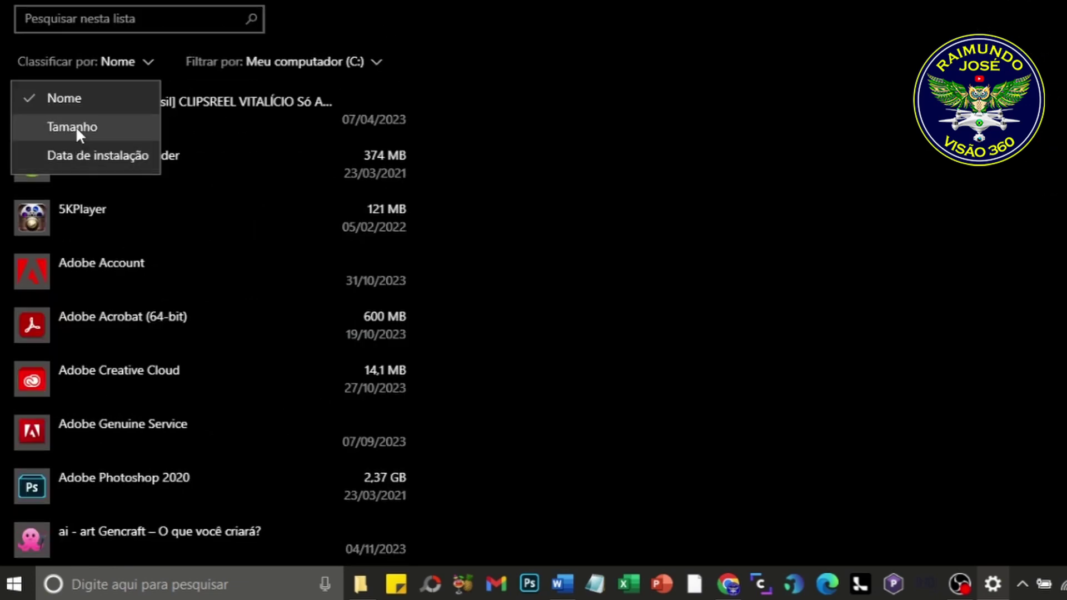
left_click(75, 125)
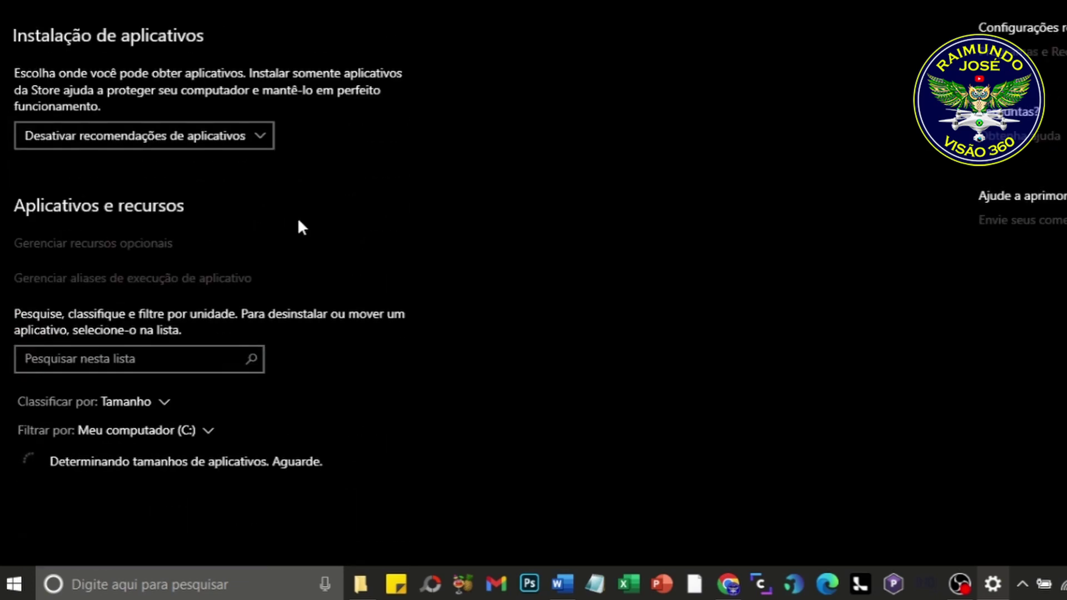
Uninstall the 116 MB ZAPTurboMAX 6.3.0 app from the size-sorted list and confirm its removal.
scroll(299, 220, "down", 5)
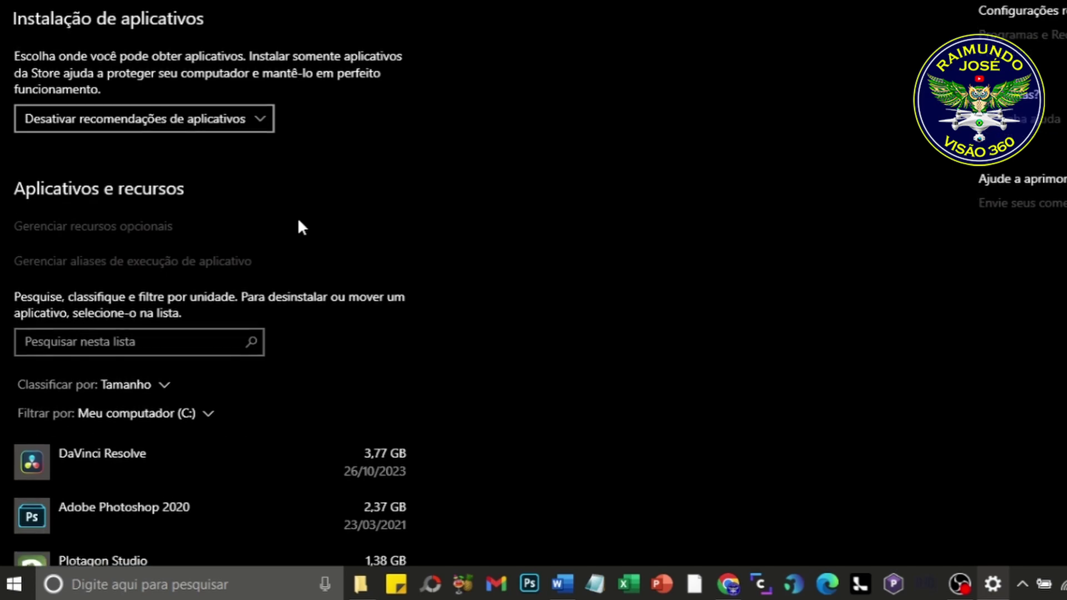
scroll(298, 222, "down", 1)
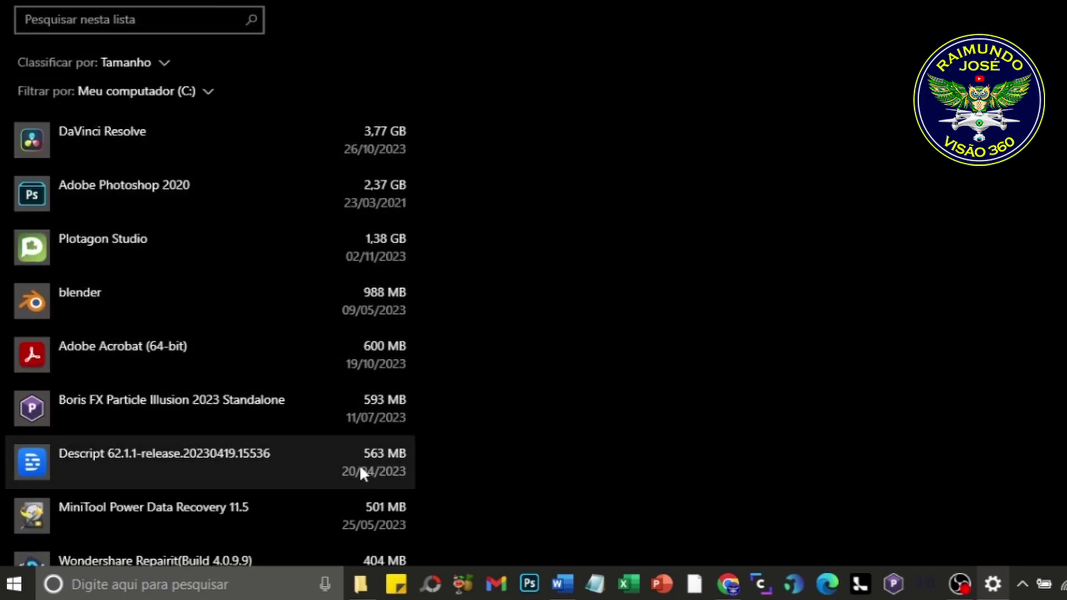
scroll(72, 305, "down", 5)
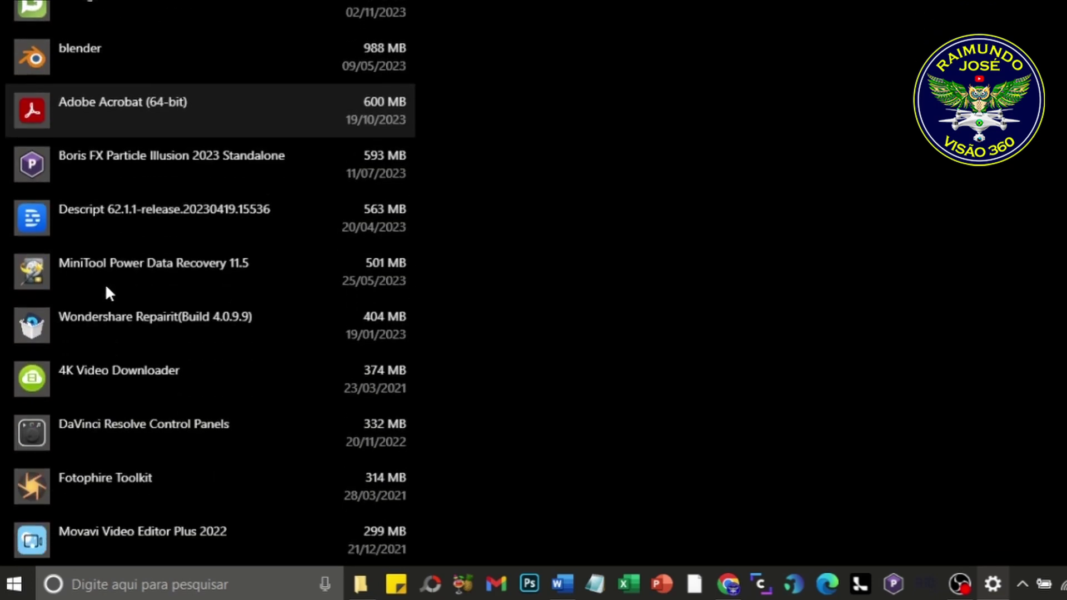
scroll(126, 208, "down", 2)
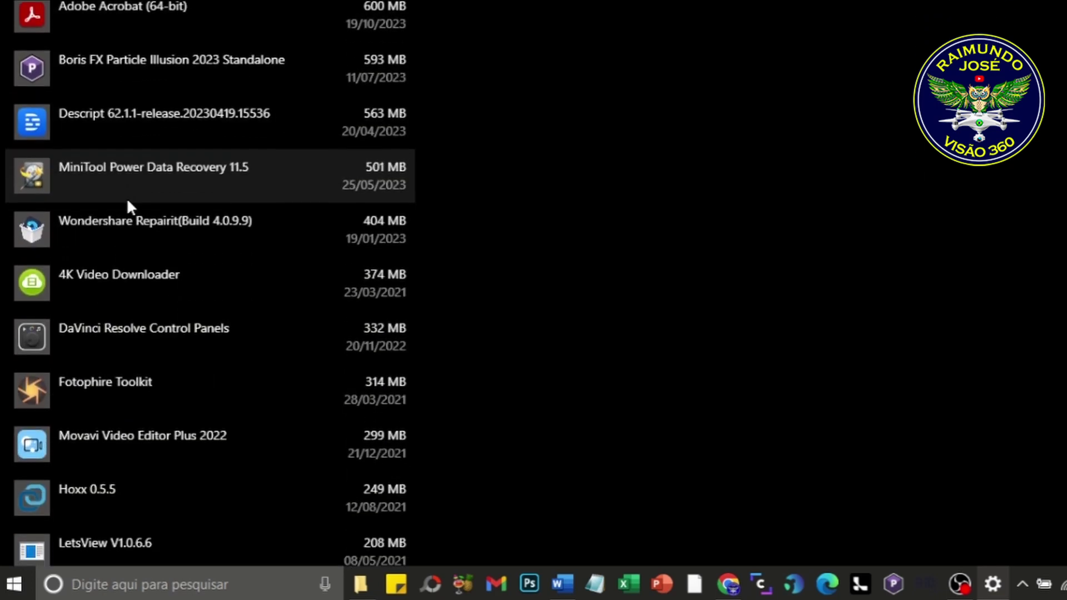
scroll(126, 203, "down", 4)
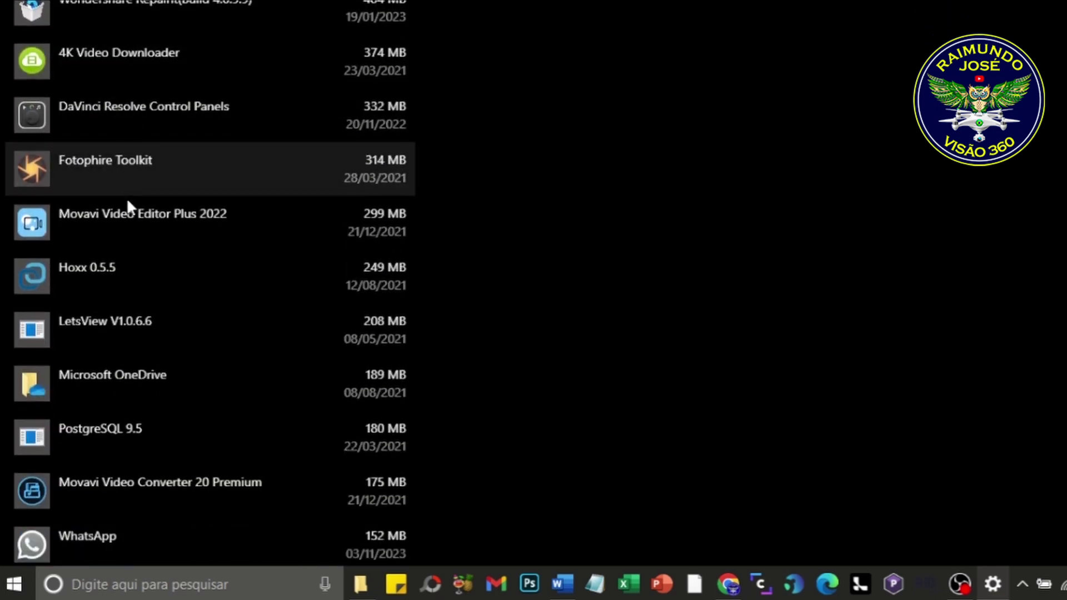
scroll(127, 202, "down", 4)
scroll(127, 203, "down", 2)
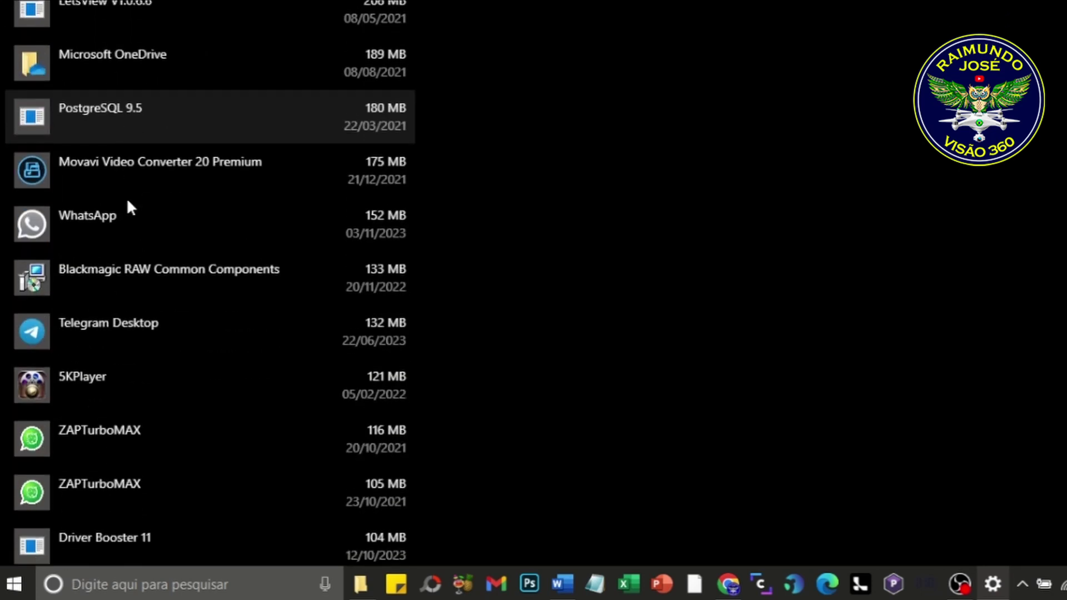
scroll(127, 201, "down", 4)
left_click(130, 206)
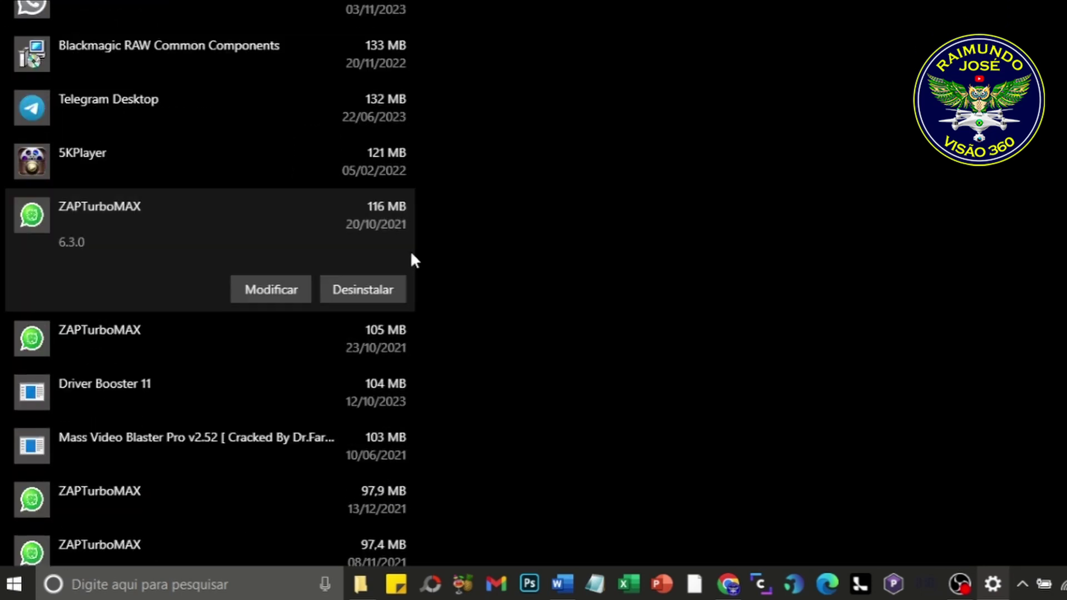
left_click(341, 291)
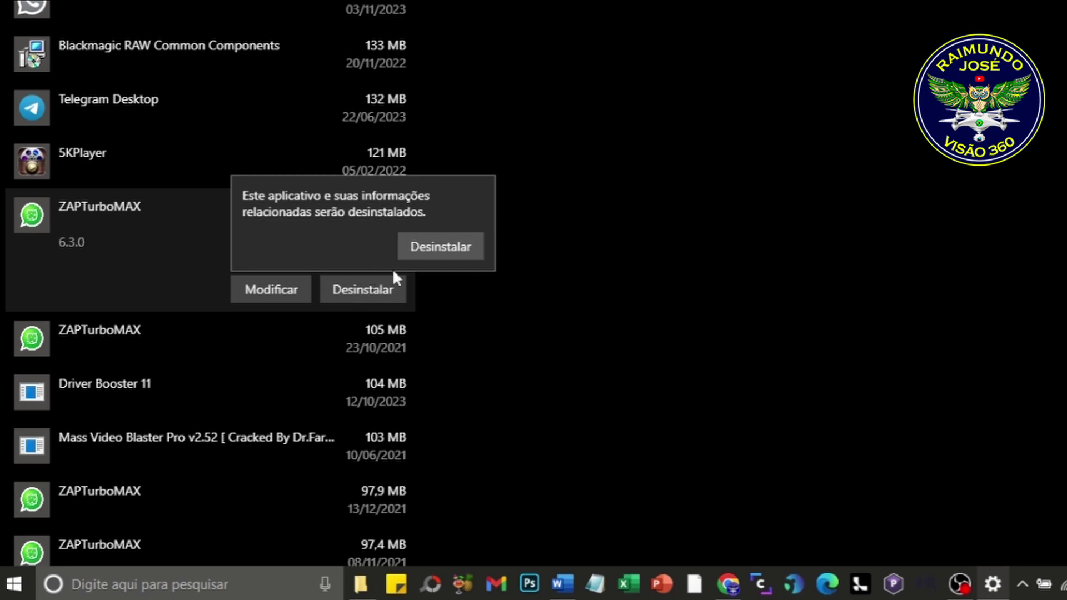
left_click(423, 247)
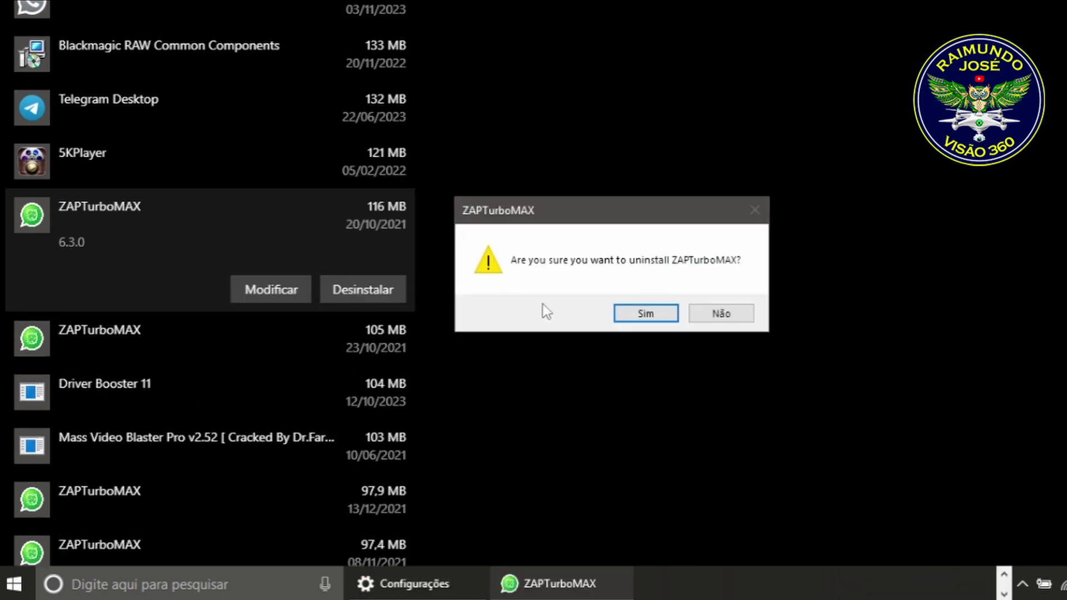
left_click(645, 314)
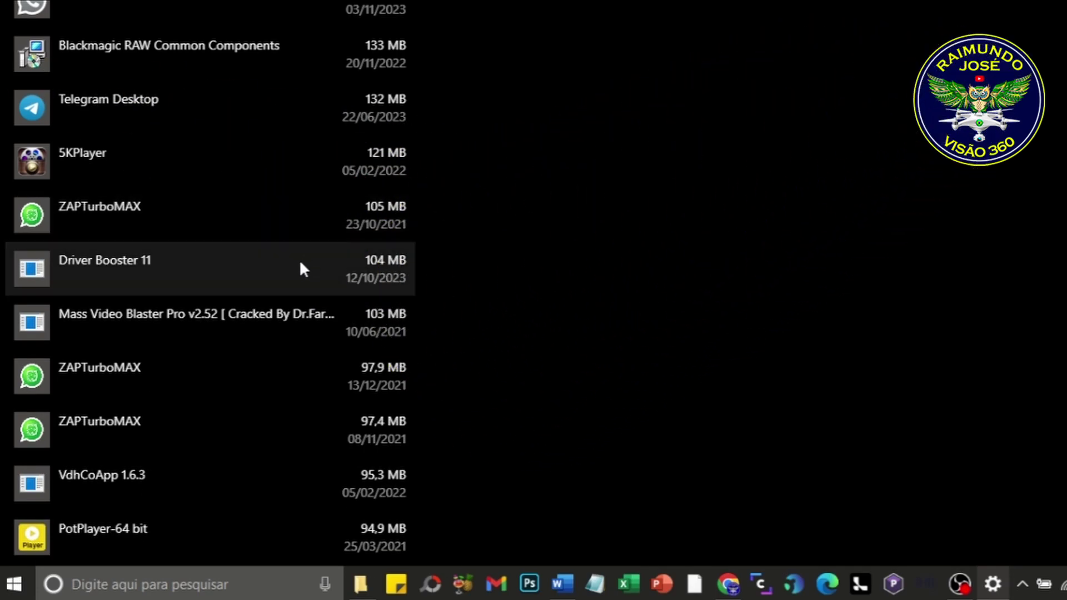
Return to the storage breakdown of drive C: and open the Sistema e reservado details to check the hibernation file.
scroll(300, 267, "down", 5)
scroll(300, 265, "up", 15)
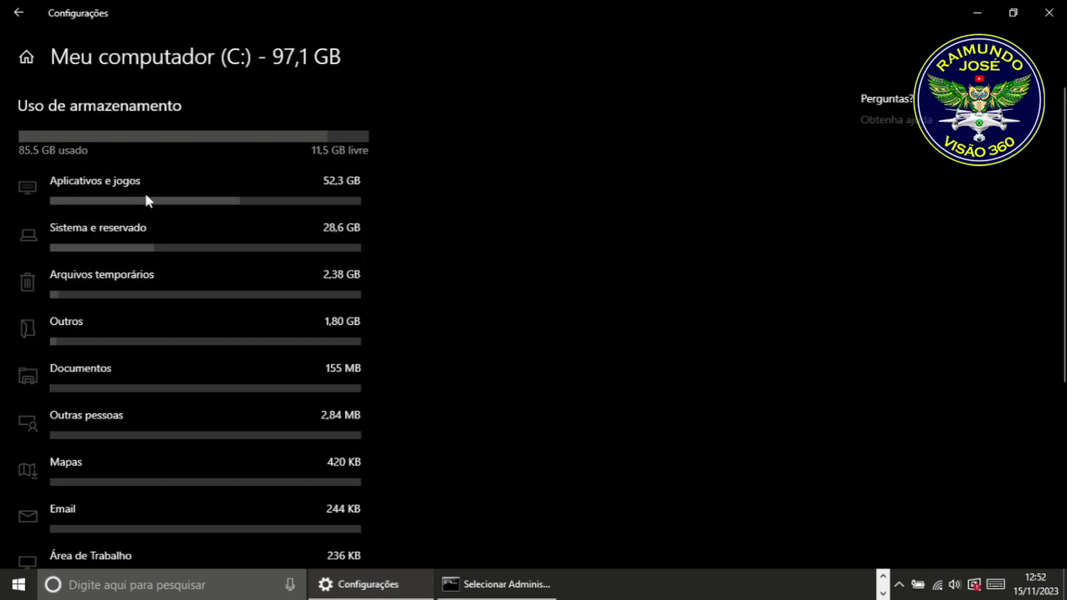
left_click(152, 230)
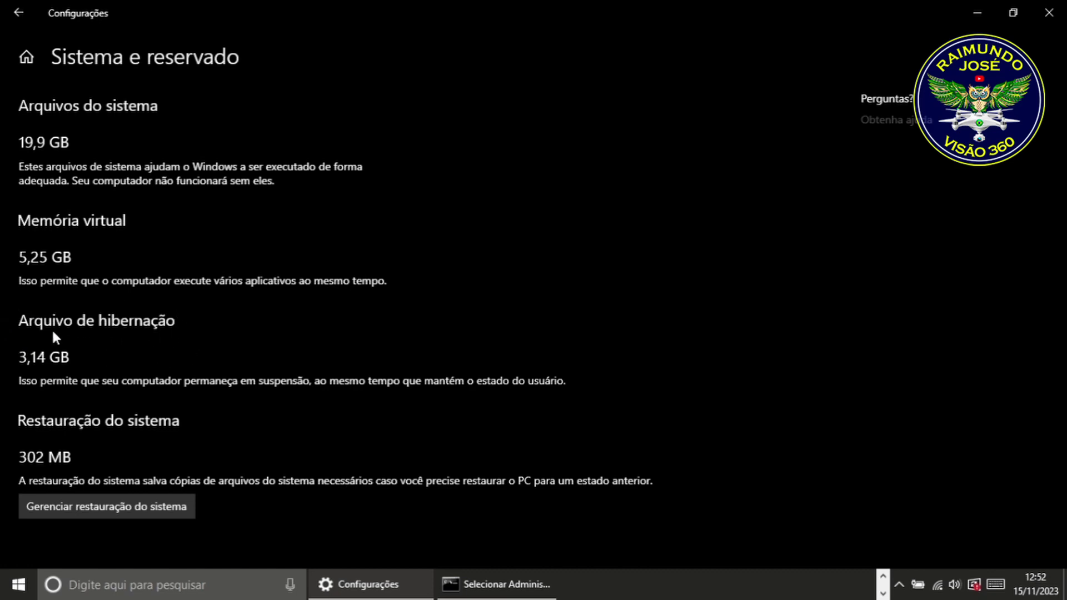
Check which options Windows offers under Desligar ou sair, without choosing any of them.
left_click(53, 585)
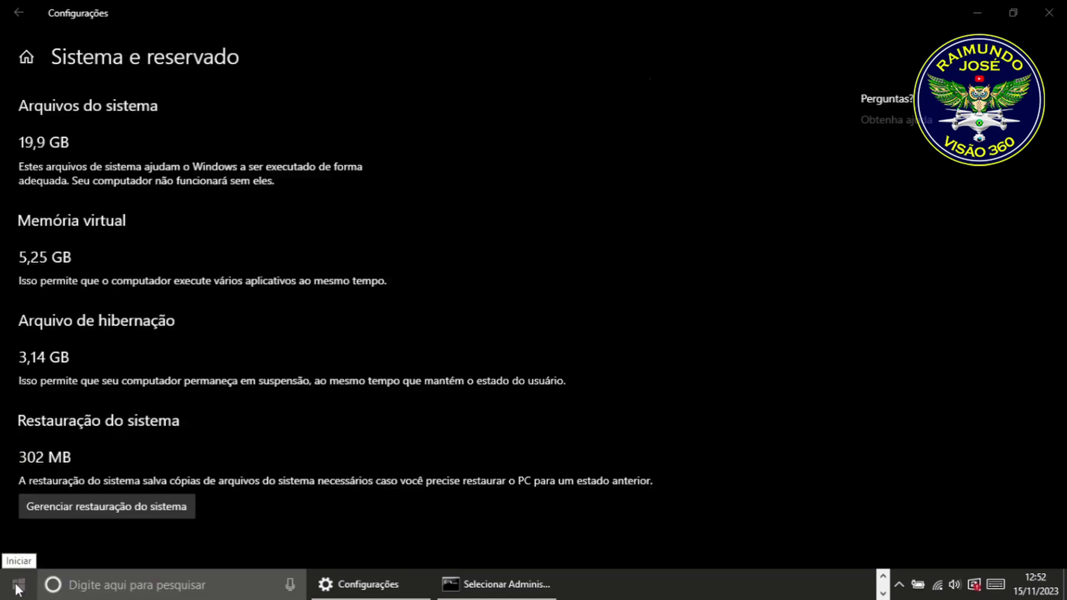
right_click(18, 578)
mouse_move(109, 537)
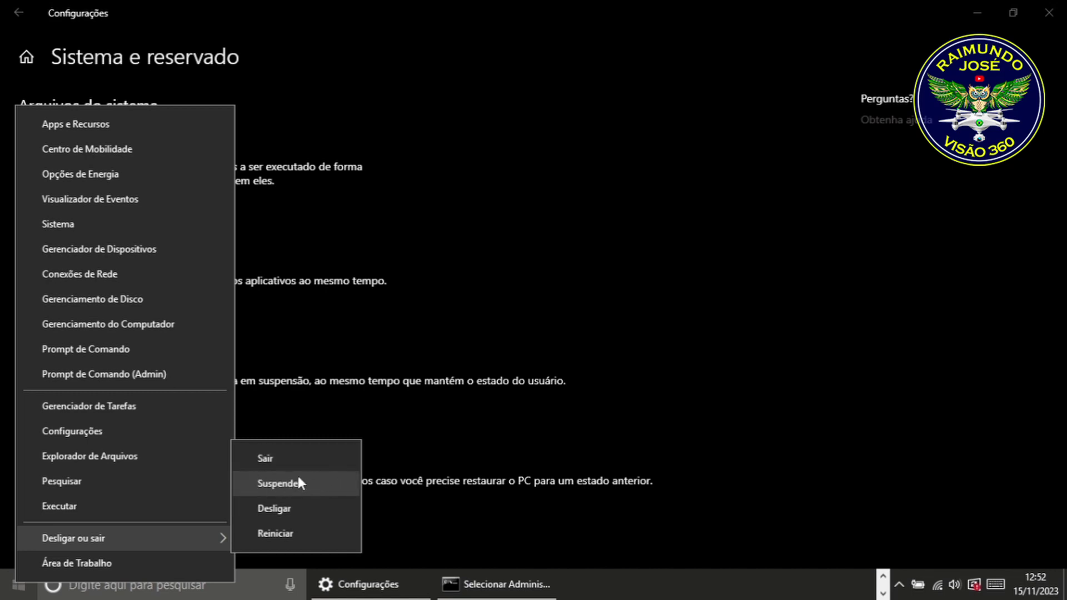
left_click(262, 563)
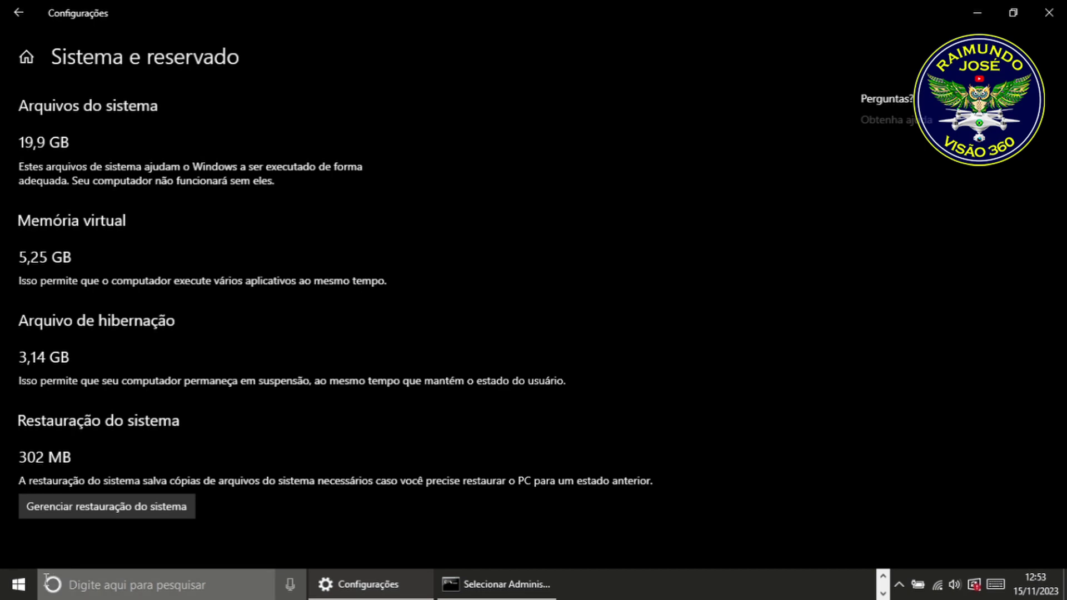
Open Prompt de Comando as administrator, enter the command powercfg /h /type reduced and select its text.
left_click(90, 578)
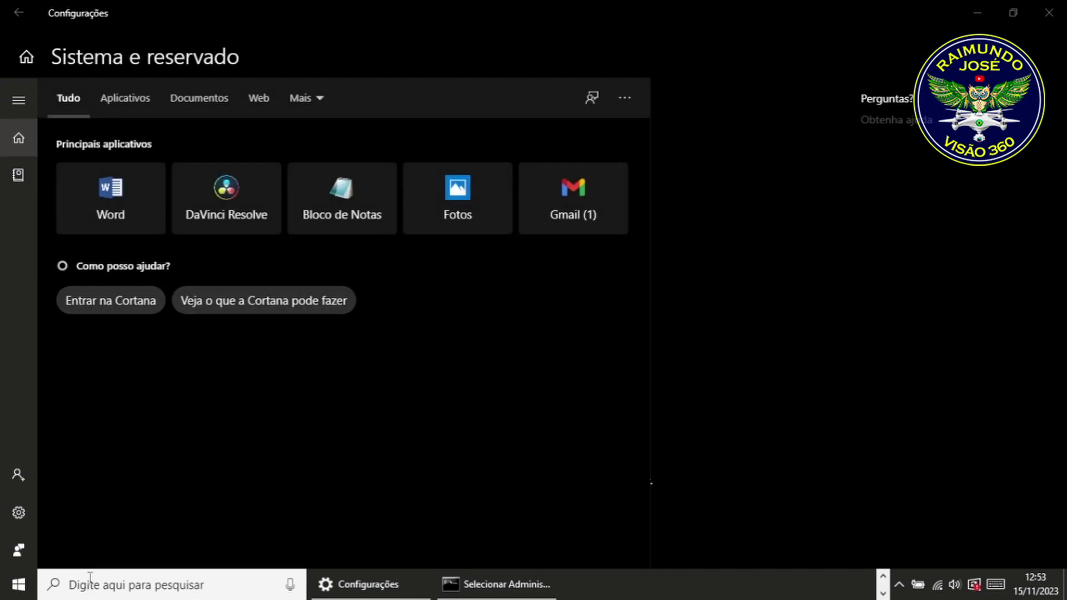
type("cm")
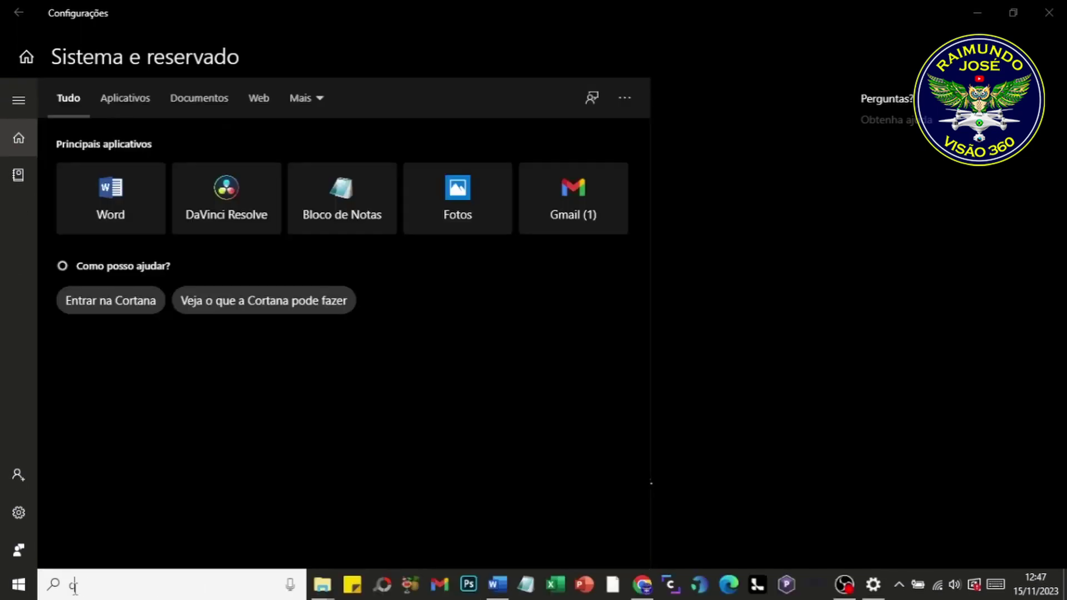
type("cmd")
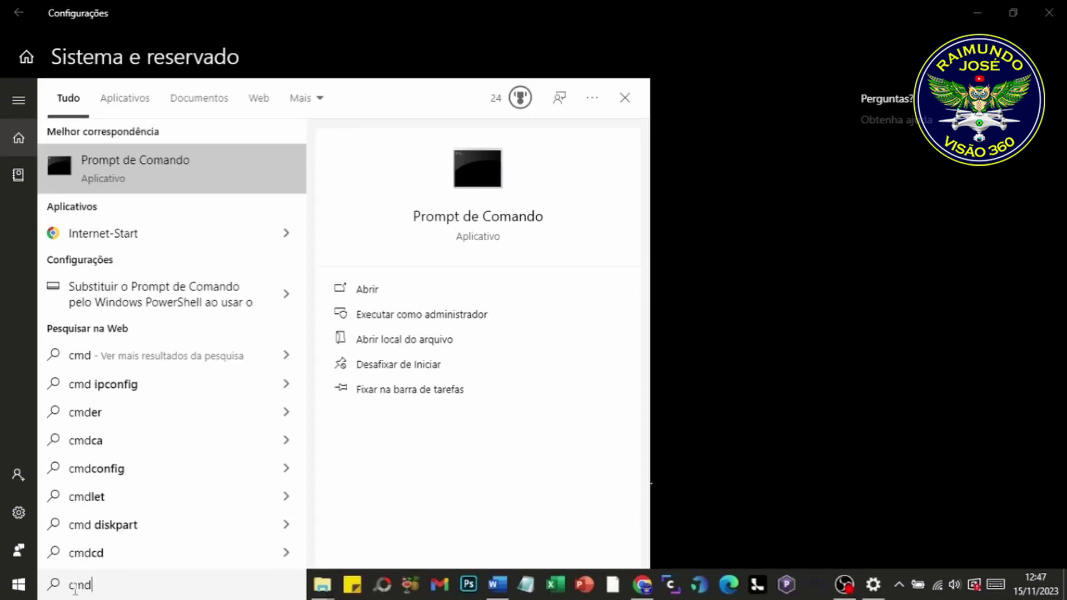
right_click(168, 168)
left_click(225, 185)
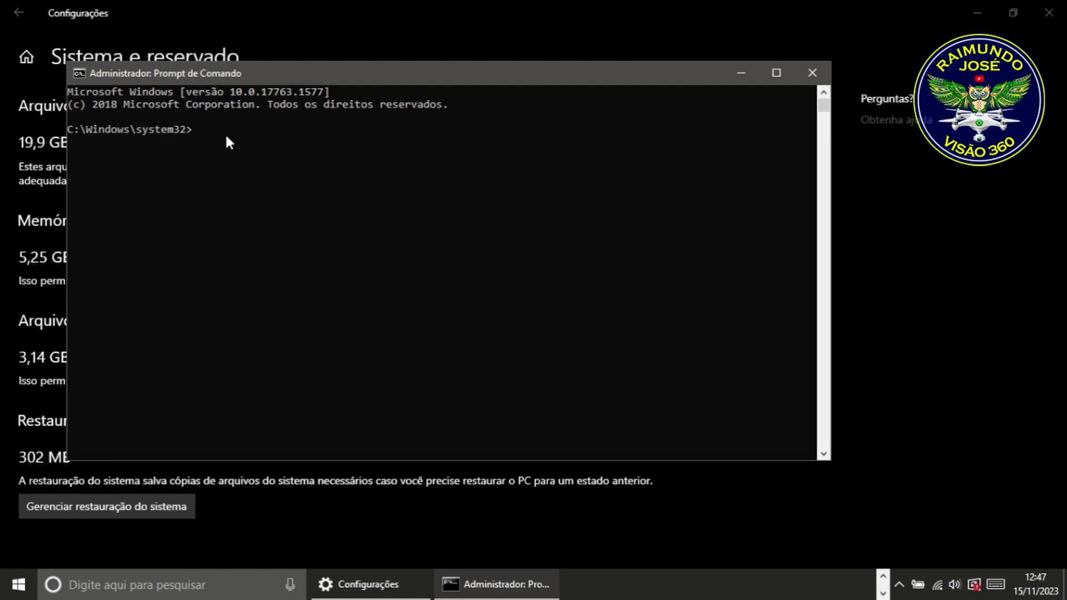
mouse_move(398, 594)
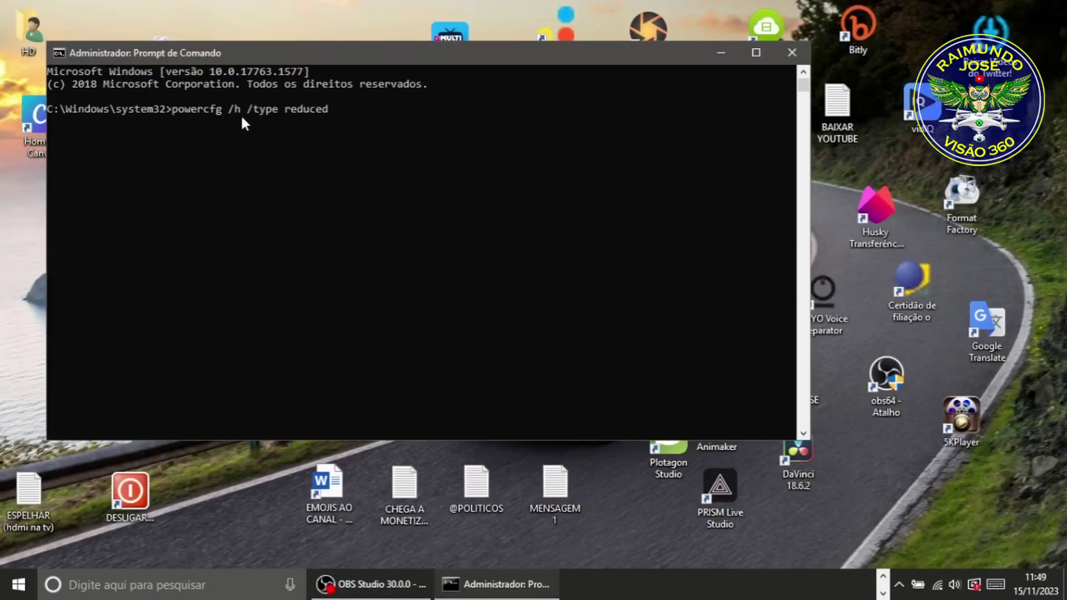
left_click_drag(357, 114, 176, 118)
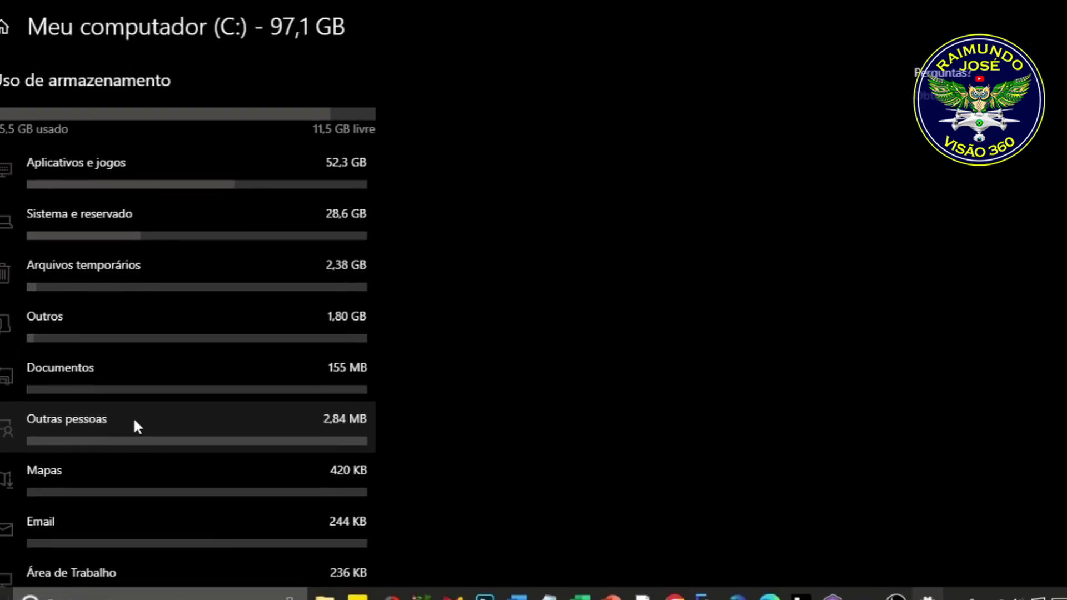
Open the Outras pessoas storage category of drive C: and go to the management page for other user accounts.
left_click(156, 428)
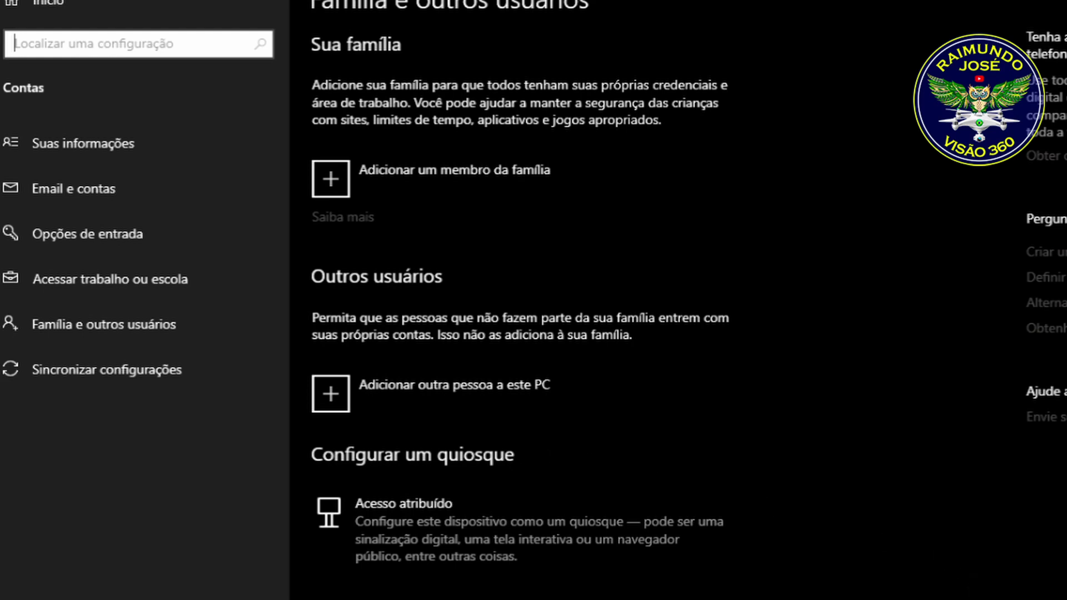
mouse_move(989, 599)
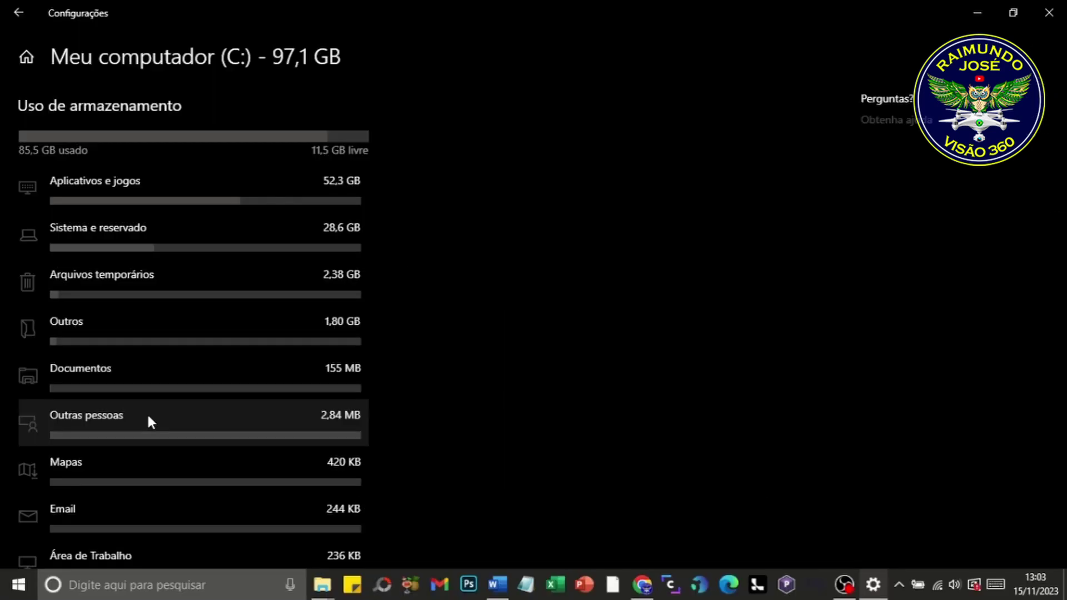
left_click(148, 417)
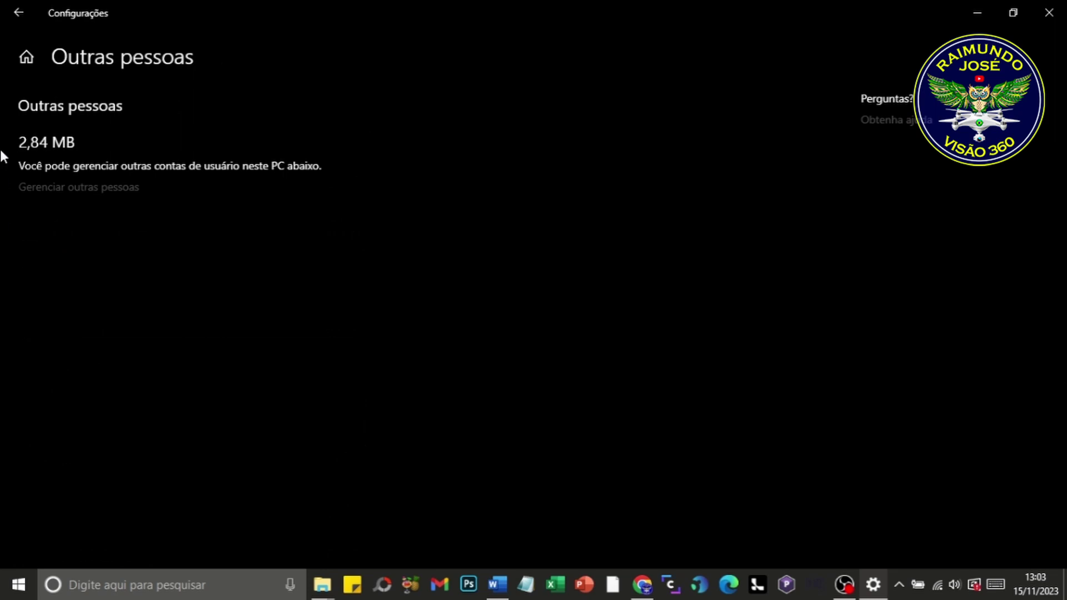
left_click(80, 186)
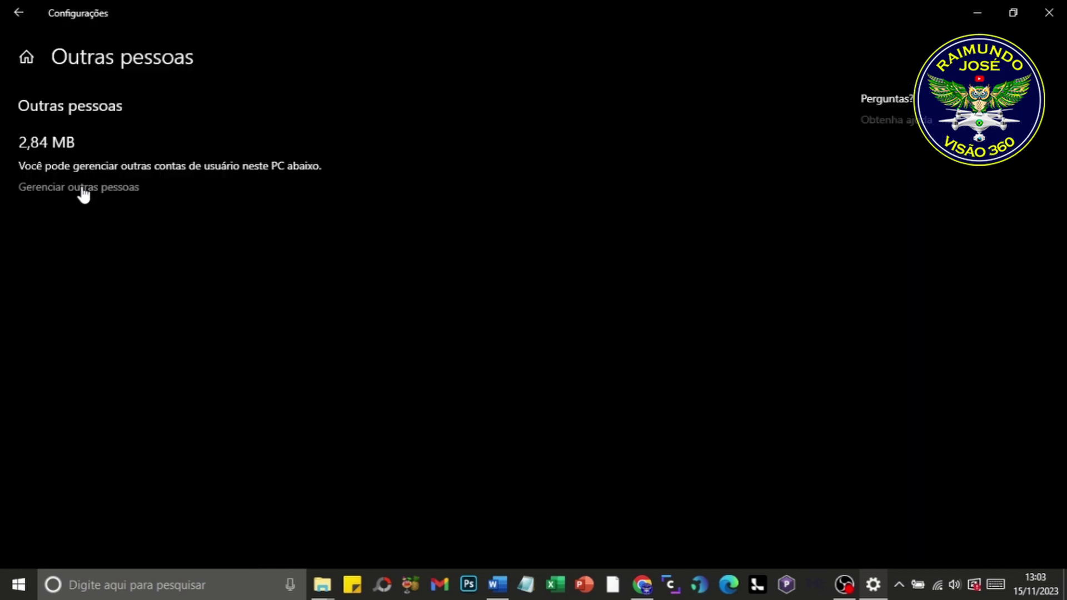
left_click(82, 188)
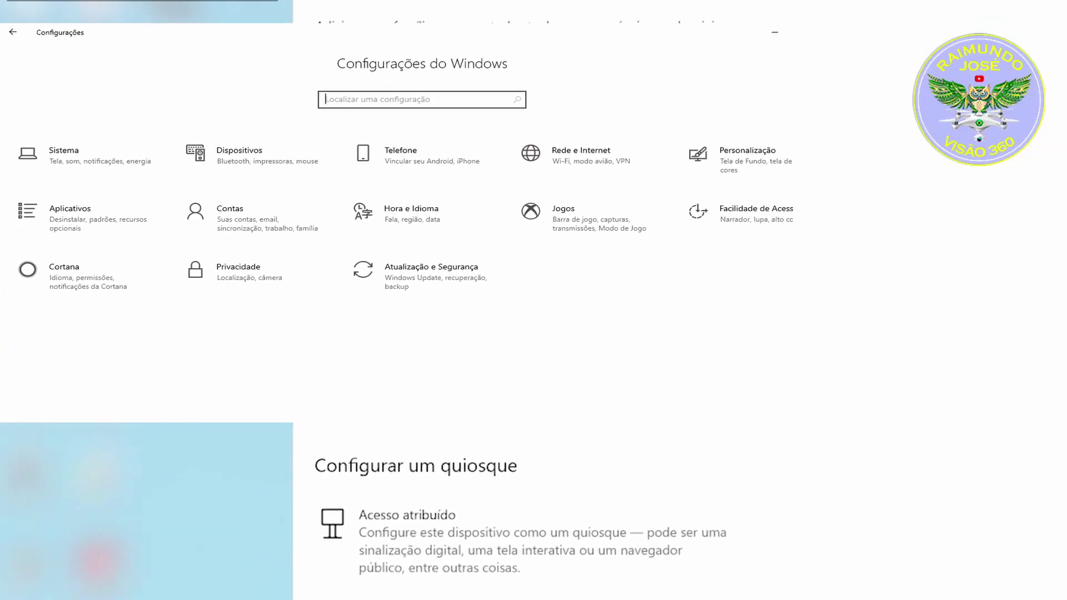
Remove the other local user account from this PC, confirming deletion of the account and its data.
left_click(422, 377)
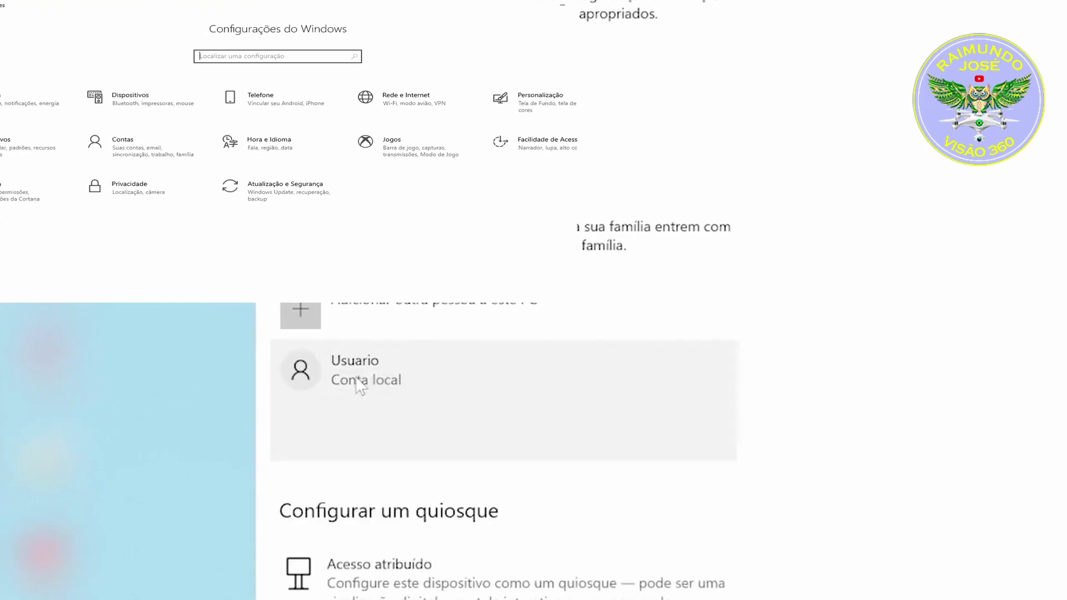
left_click(635, 435)
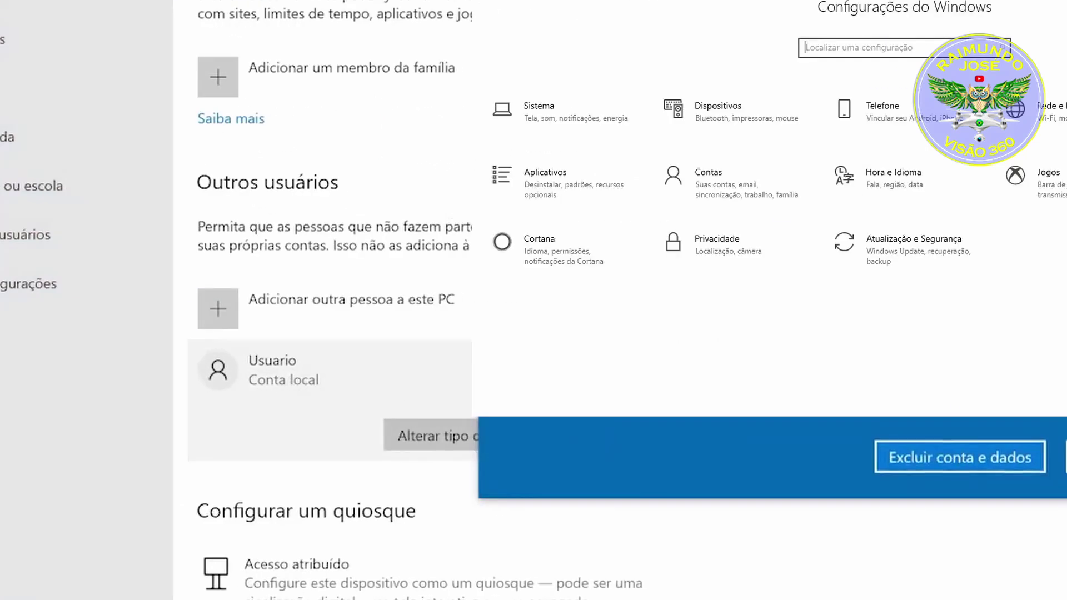
left_click(967, 463)
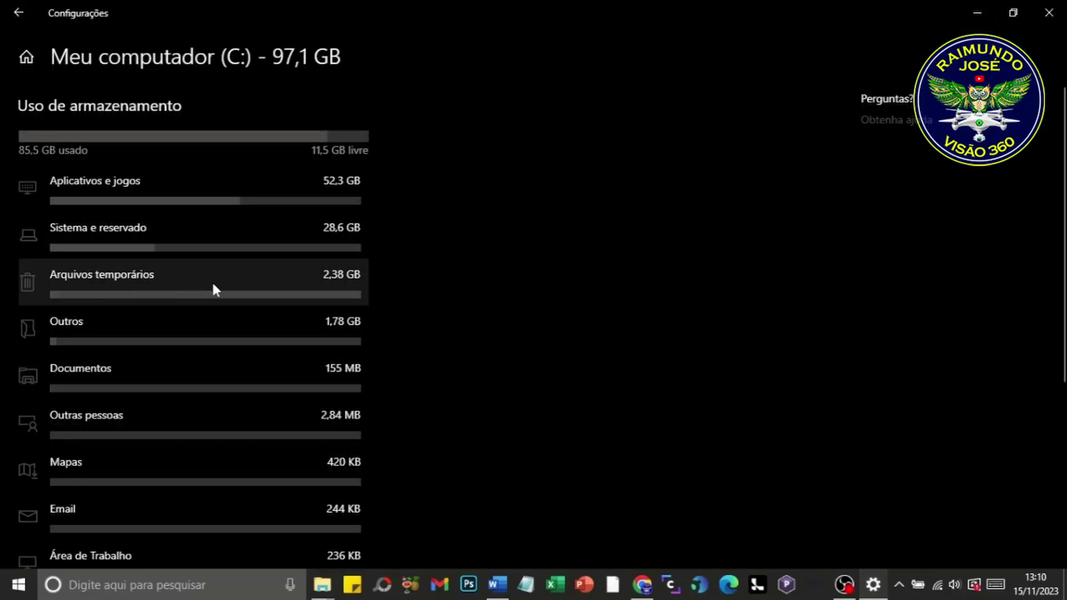
Open the Arquivos temporários category of drive C: and review the file types offered for removal.
left_click(113, 281)
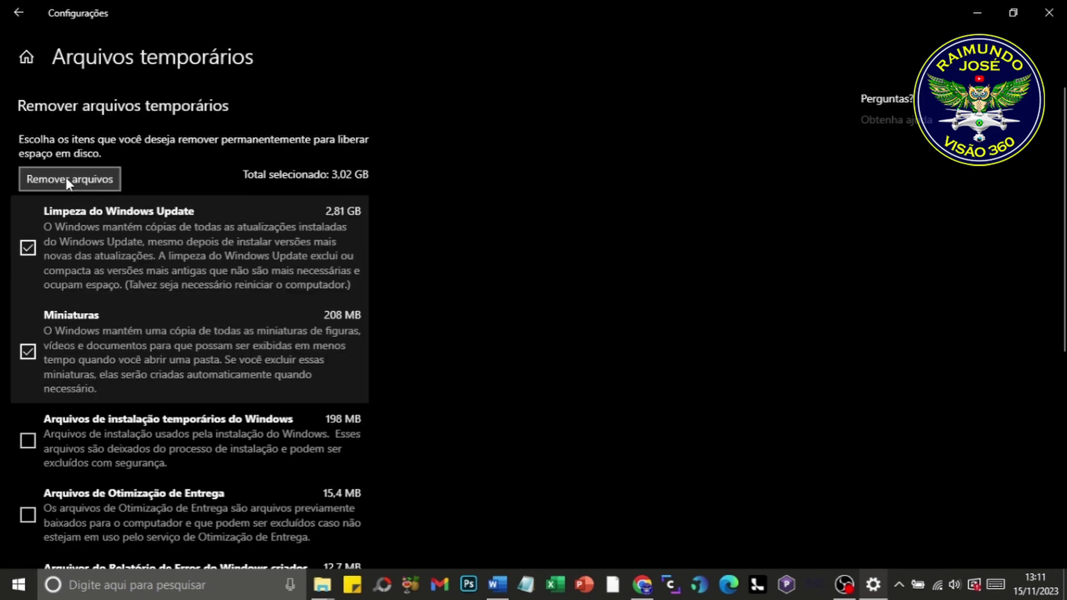
scroll(189, 218, "down", 6)
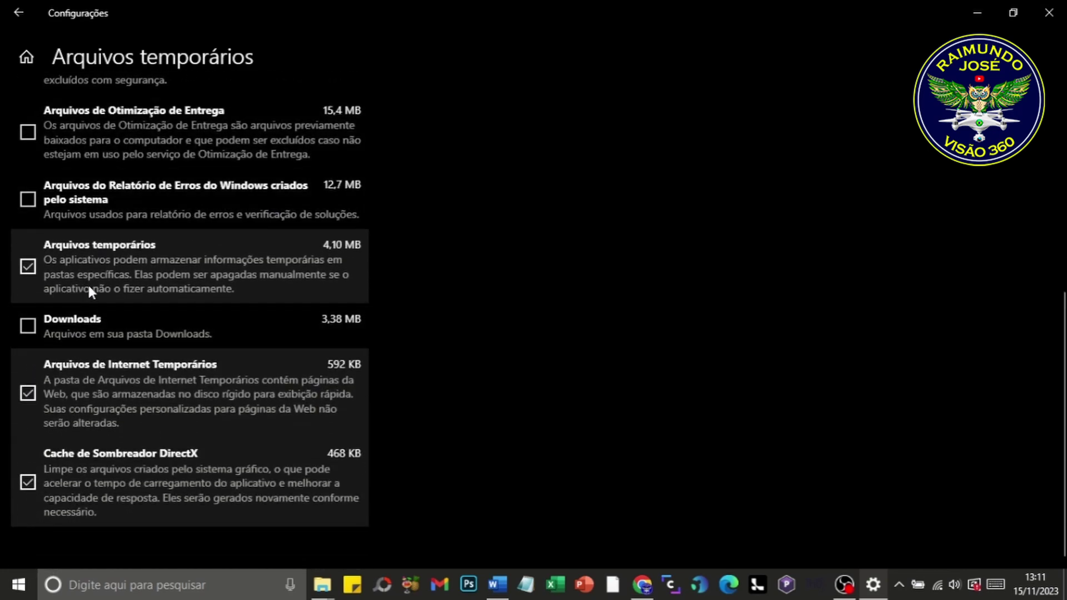
scroll(102, 283, "up", 5)
scroll(102, 283, "up", 1)
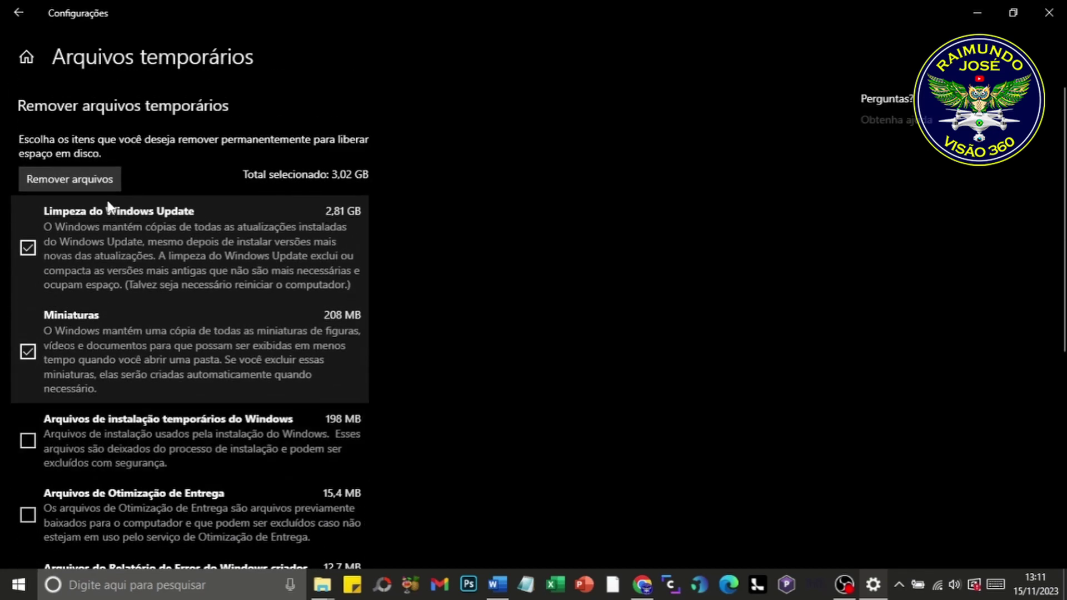
scroll(109, 205, "down", 6)
scroll(109, 204, "up", 6)
scroll(27, 289, "down", 2)
Also mark the temporary Windows installation files, Arquivos de Otimização de Entrega, the Windows error report files and Downloads for removal.
left_click(28, 367)
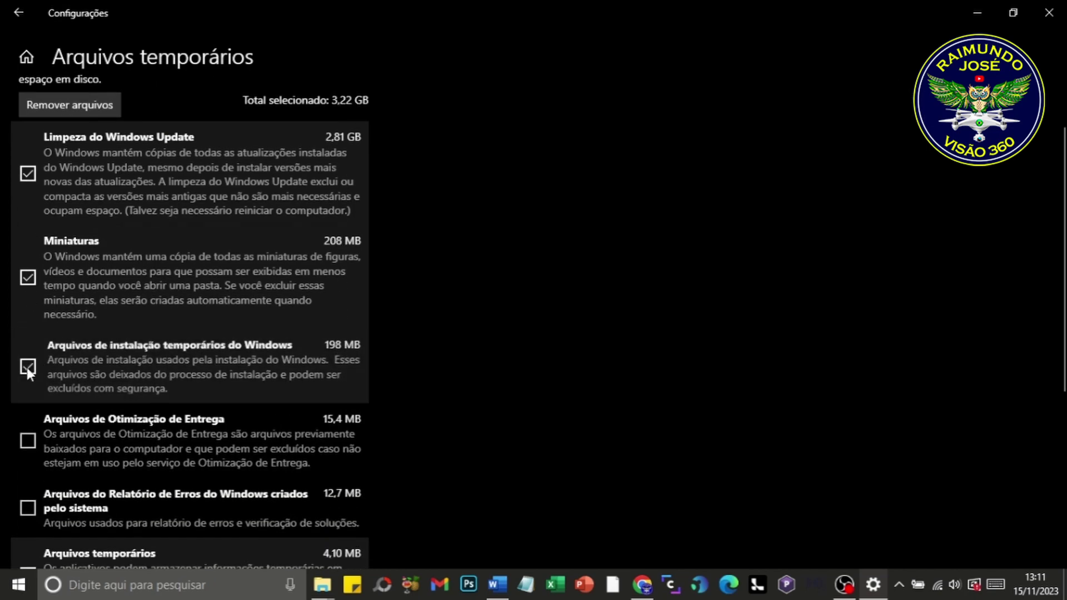
scroll(27, 367, "down", 2)
left_click(29, 292)
scroll(31, 291, "down", 2)
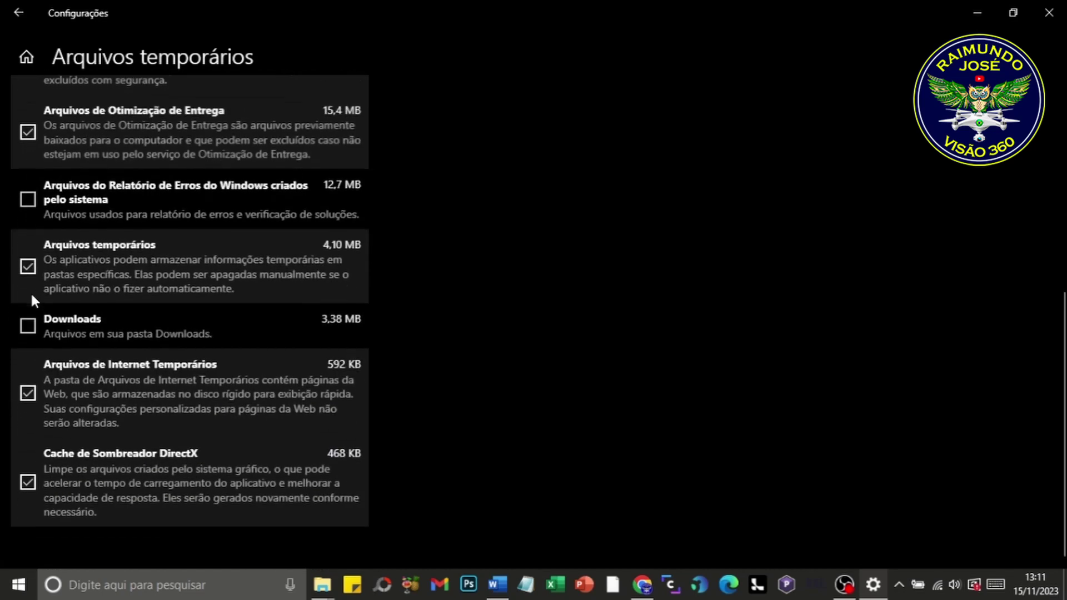
left_click(29, 199)
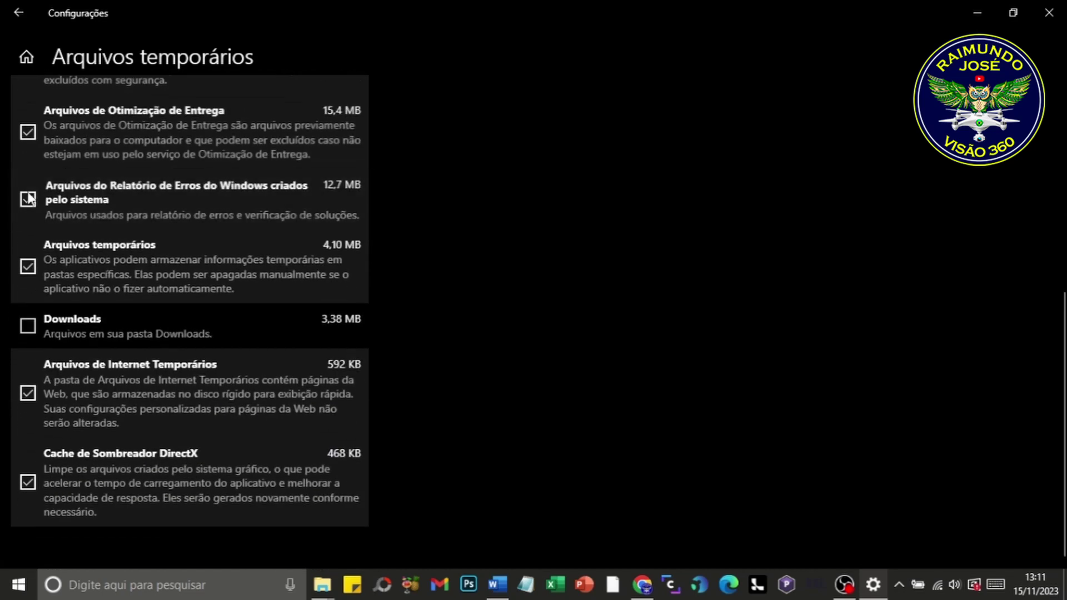
left_click(32, 330)
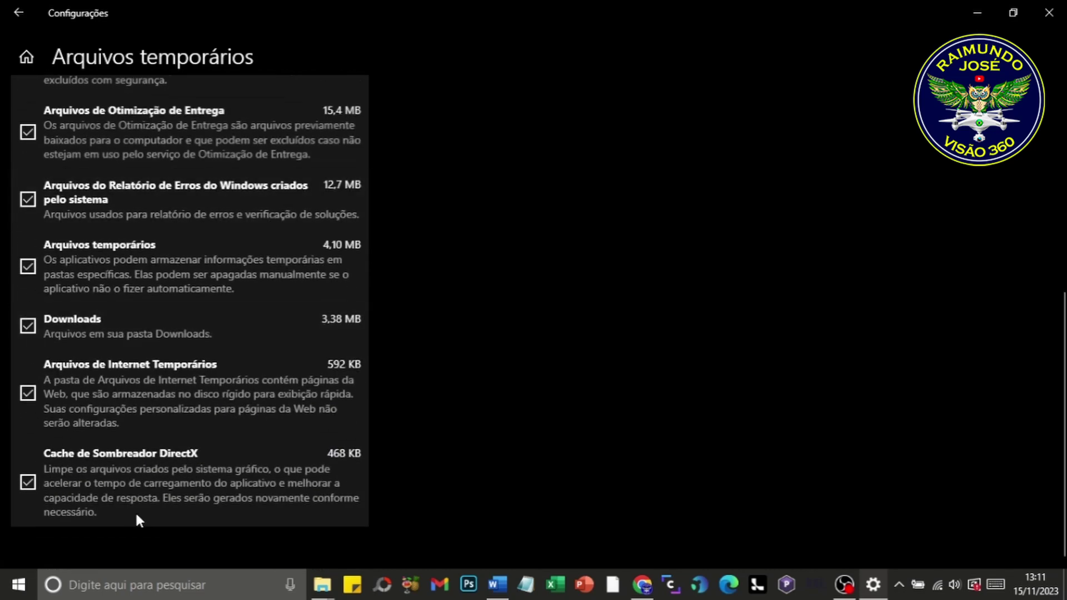
scroll(136, 516, "up", 6)
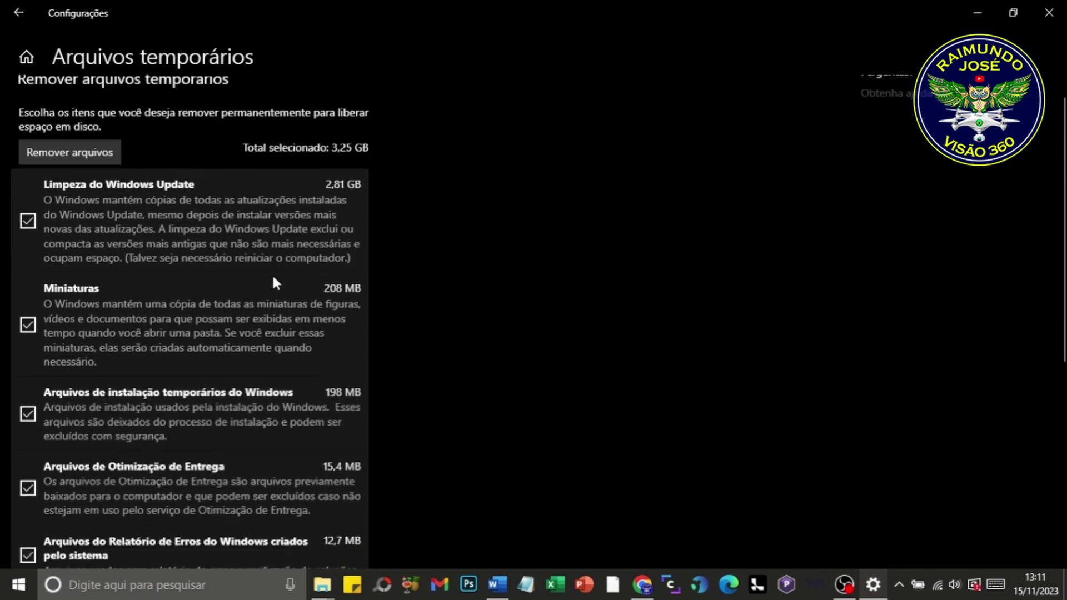
scroll(271, 284, "down", 5)
scroll(267, 275, "up", 5)
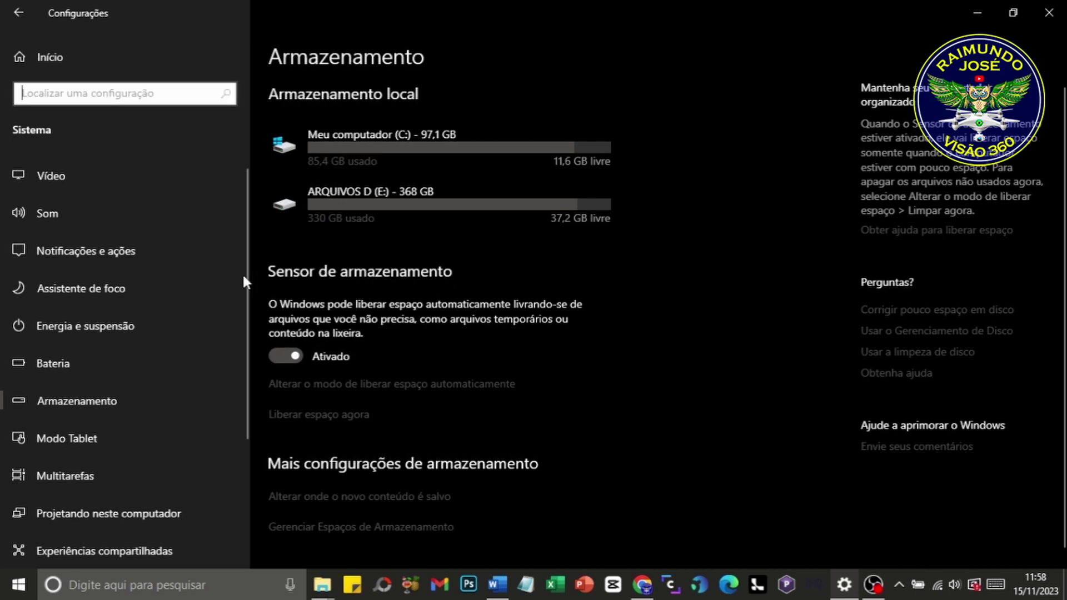
Switch Sensor de armazenamento off and on again several times, leaving it on.
left_click(366, 314)
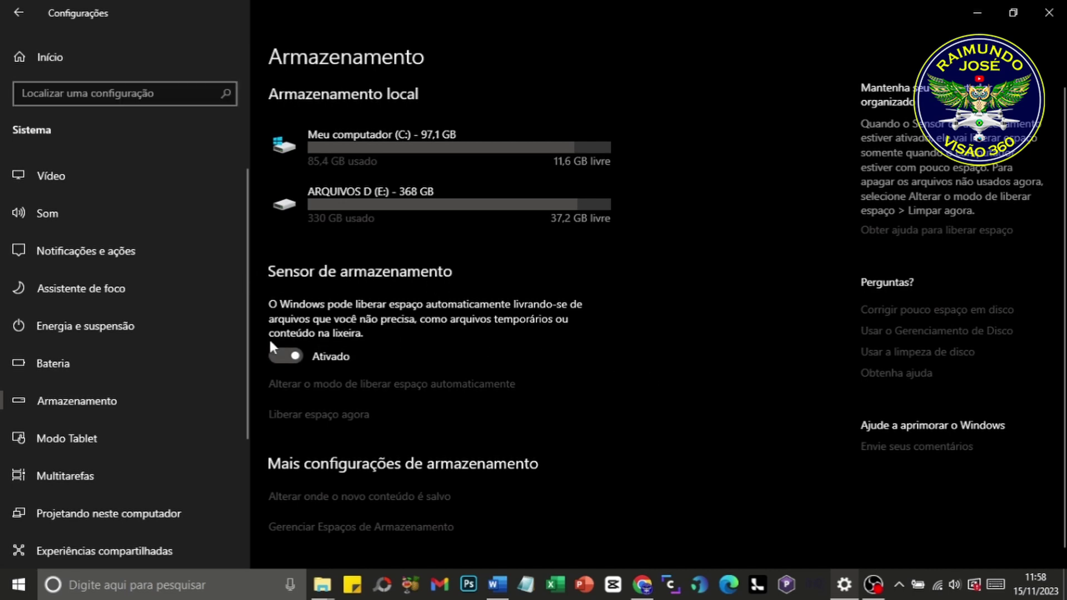
left_click(280, 359)
left_click(285, 354)
left_click(279, 357)
left_click(293, 358)
left_click(279, 357)
left_click(296, 358)
left_click(279, 356)
left_click(297, 358)
Open the settings for freeing space automatically and choose Com pouco espaço livre em disco for running Sensor de armazenamento.
scroll(365, 353, "down", 1)
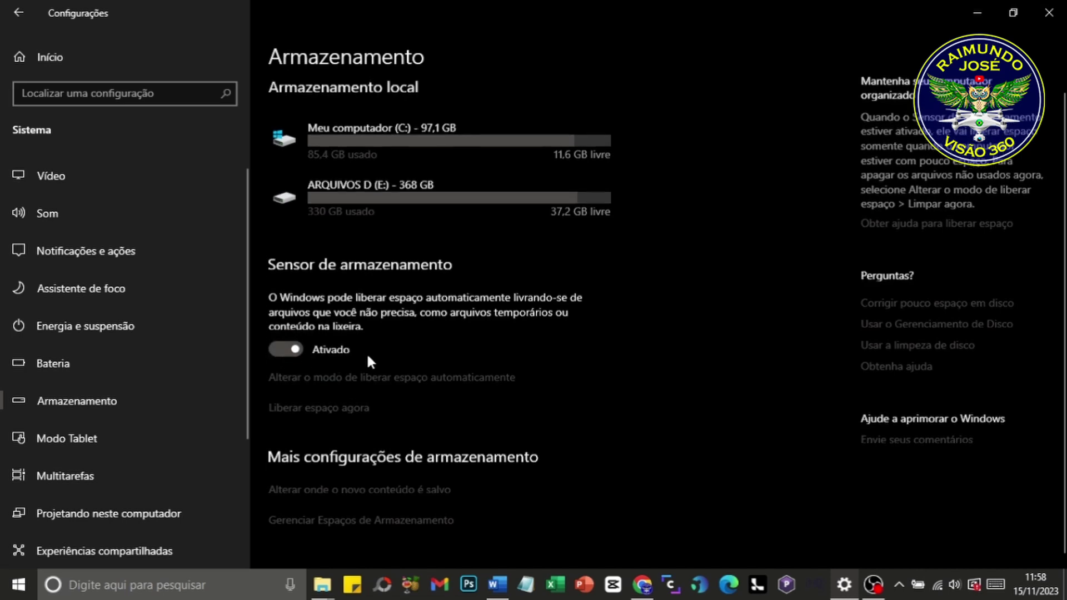
left_click(396, 373)
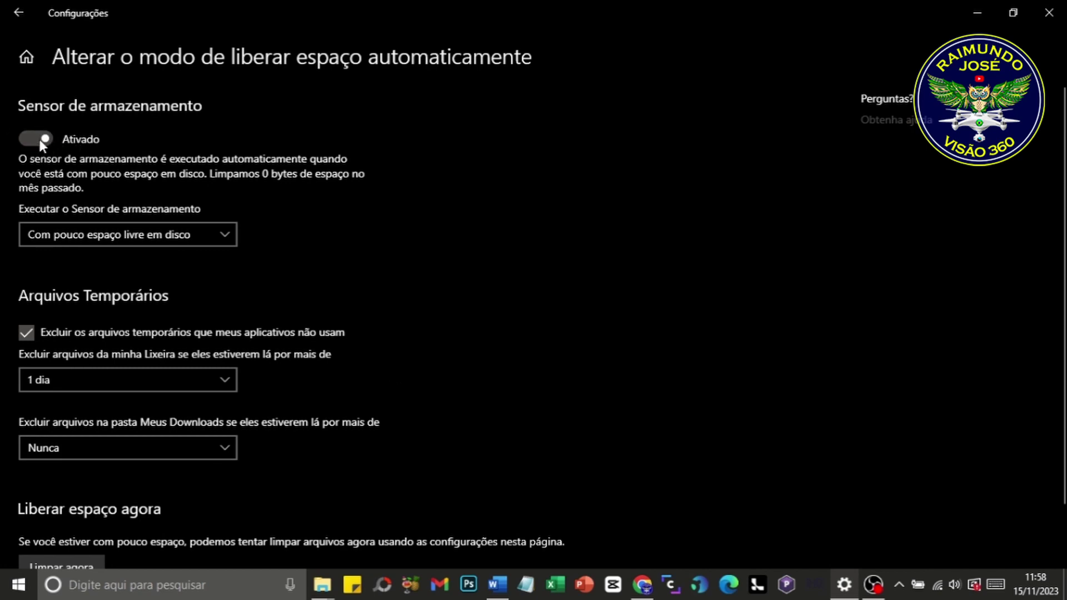
left_click(118, 229)
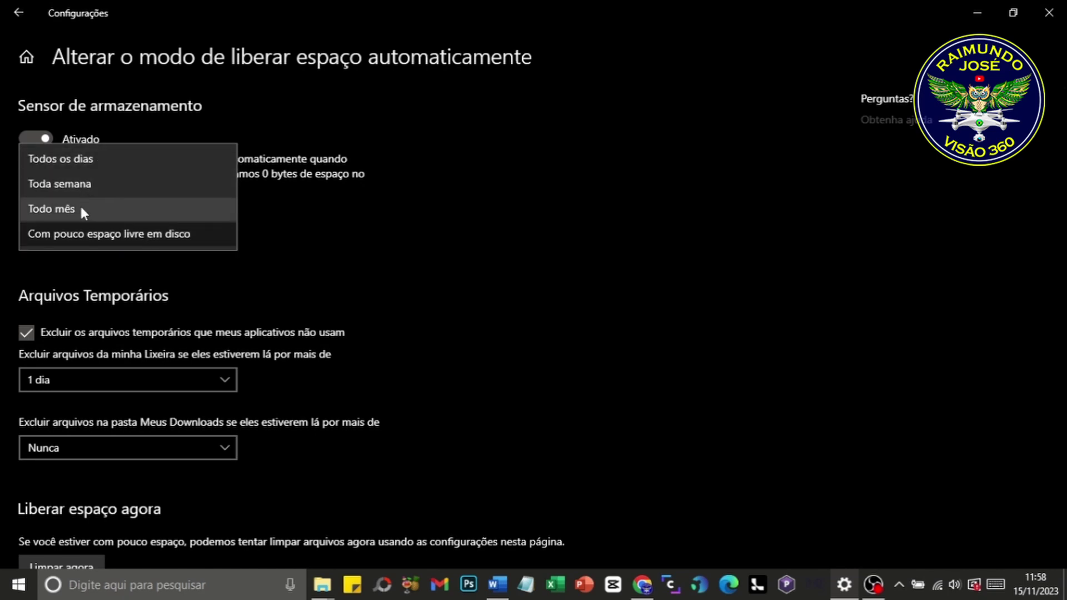
scroll(56, 318, "down", 1)
left_click(56, 318)
scroll(62, 342, "up", 1)
left_click(87, 231)
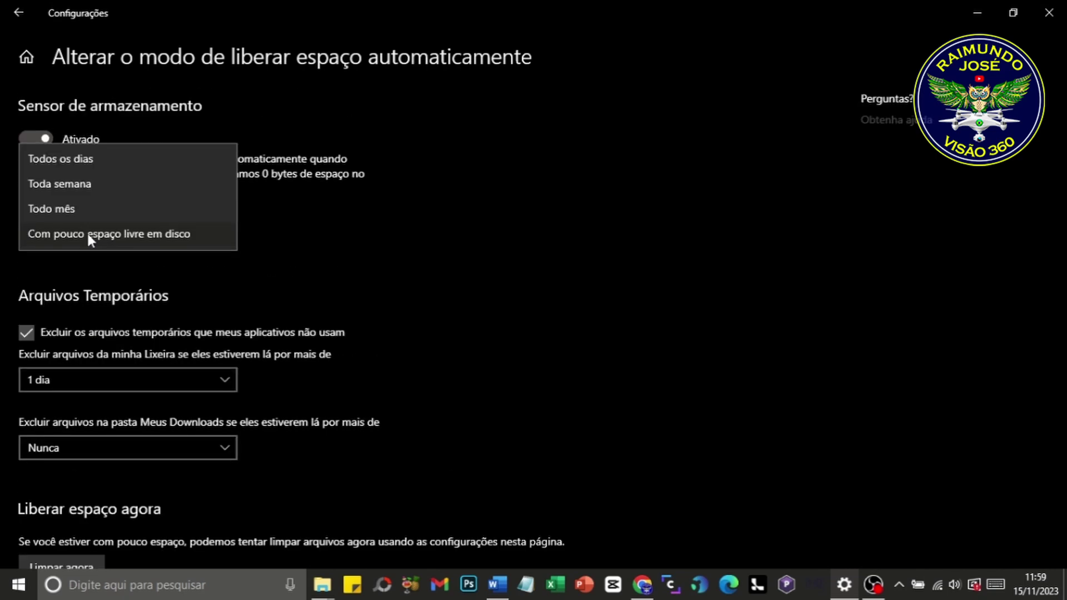
left_click(87, 232)
Try 30 dias as the age for deleting Lixeira files, and settle on 14 dias.
scroll(161, 252, "down", 1)
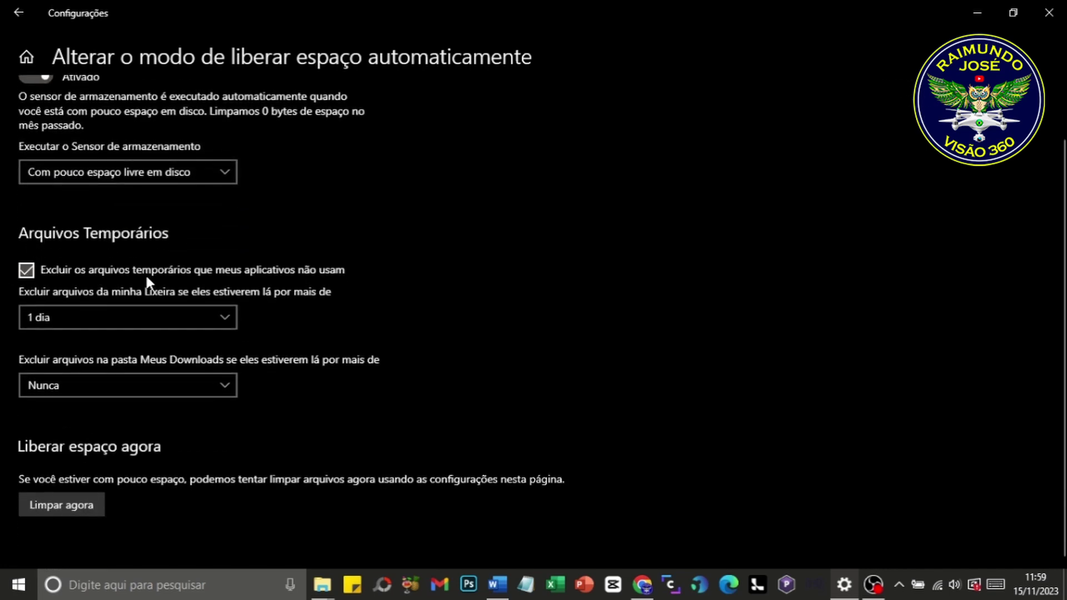
left_click(56, 318)
left_click(61, 367)
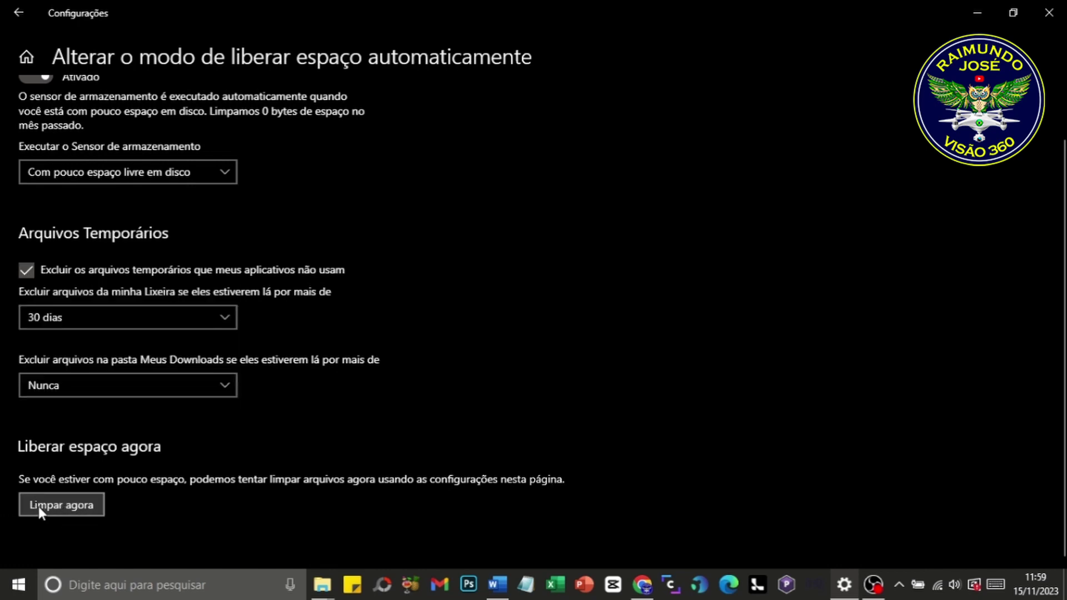
left_click(61, 318)
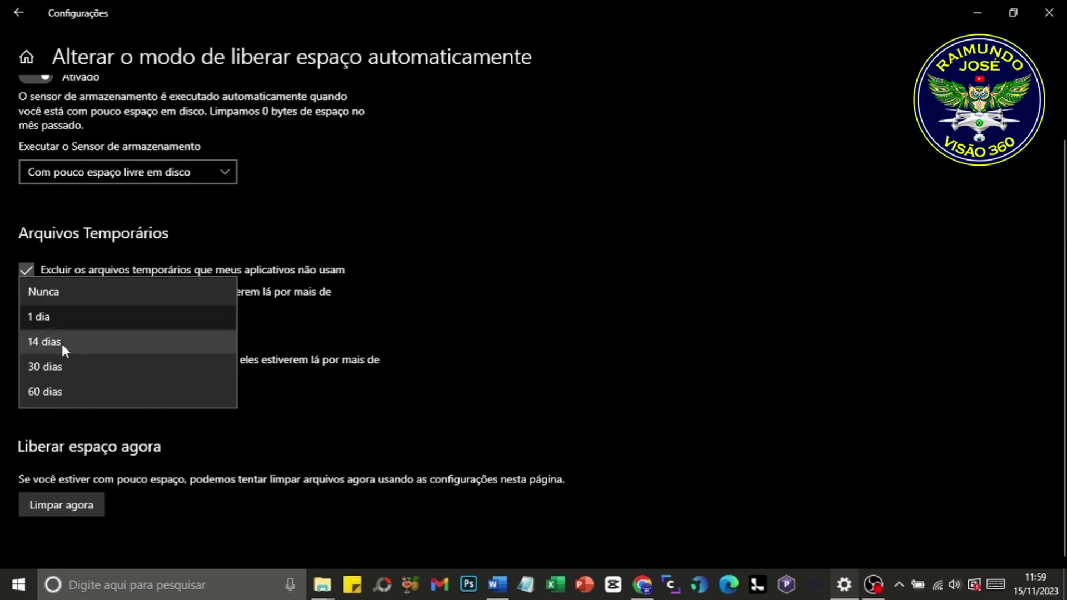
left_click(61, 342)
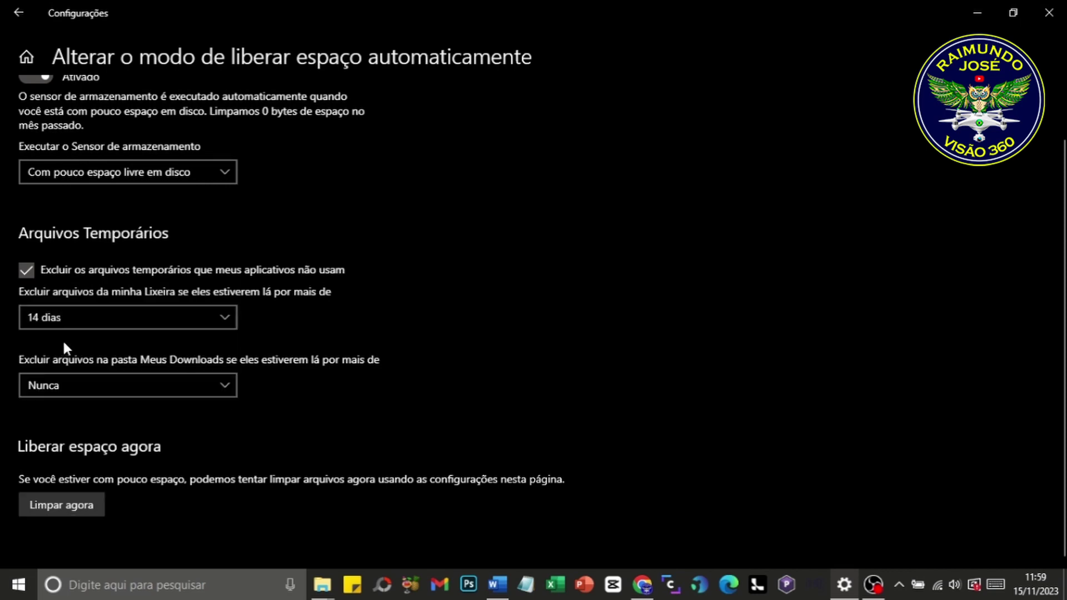
scroll(61, 318, "down", 1)
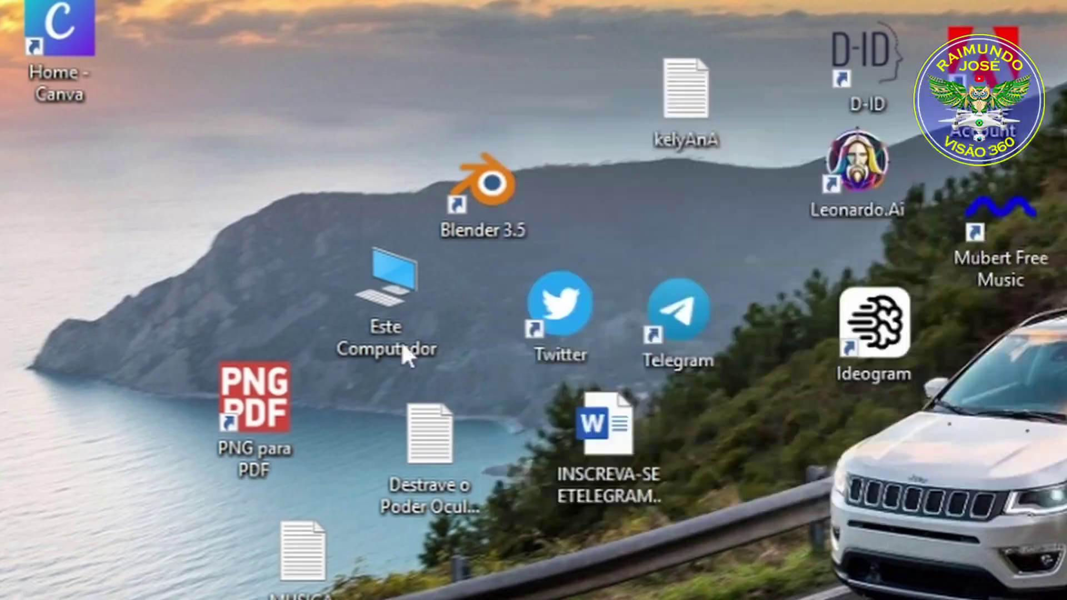
Open Este Computador from the desktop and check the free space on drive C:.
double_click(402, 341)
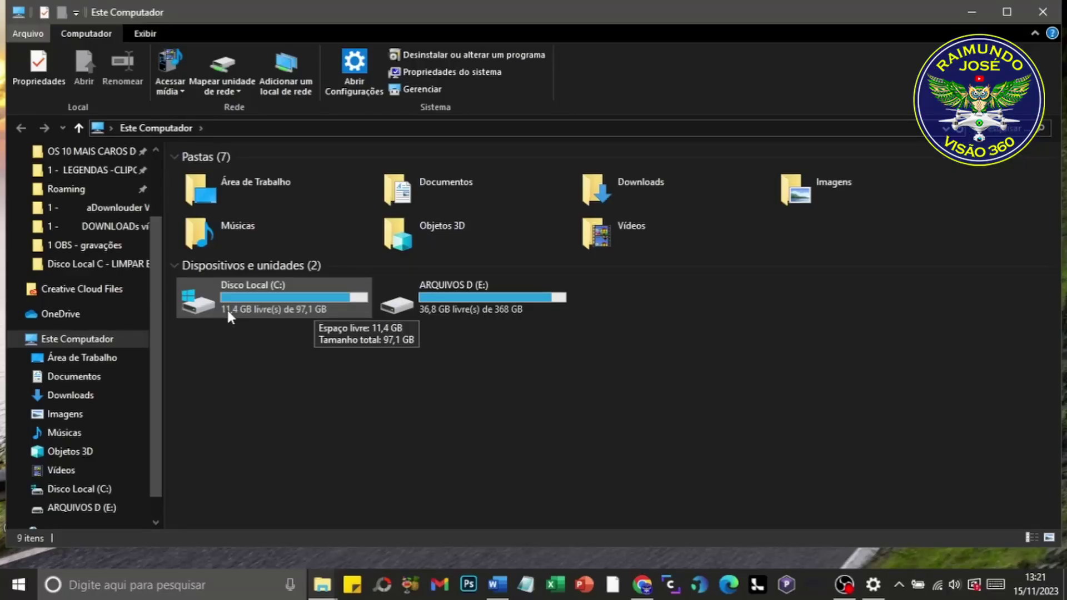
left_click(227, 307)
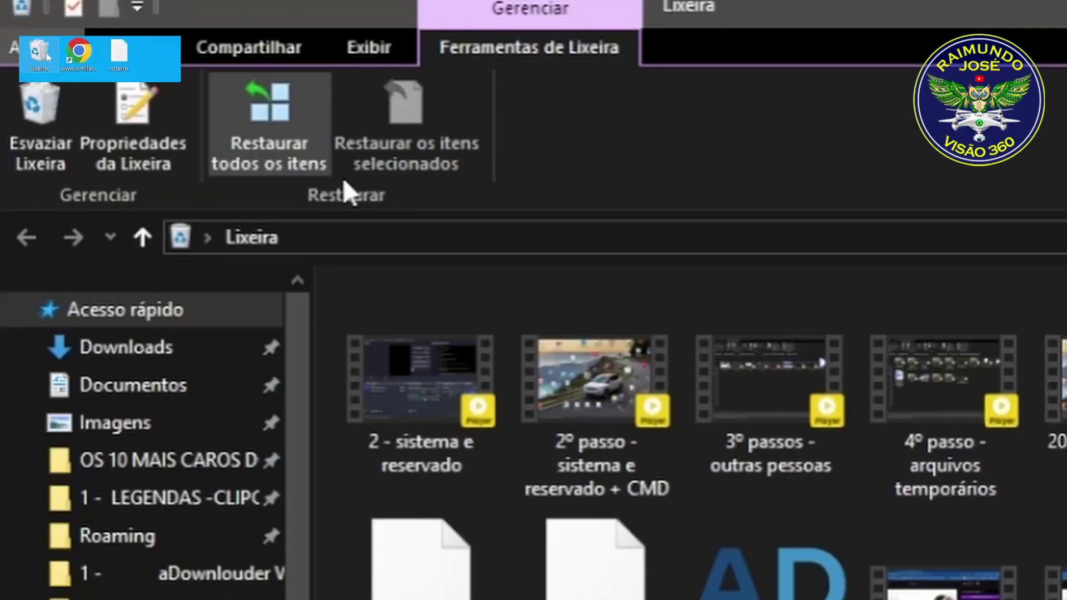
Look through the Lixeira, empty it permanently and minimize its window.
scroll(739, 543, "down", 2)
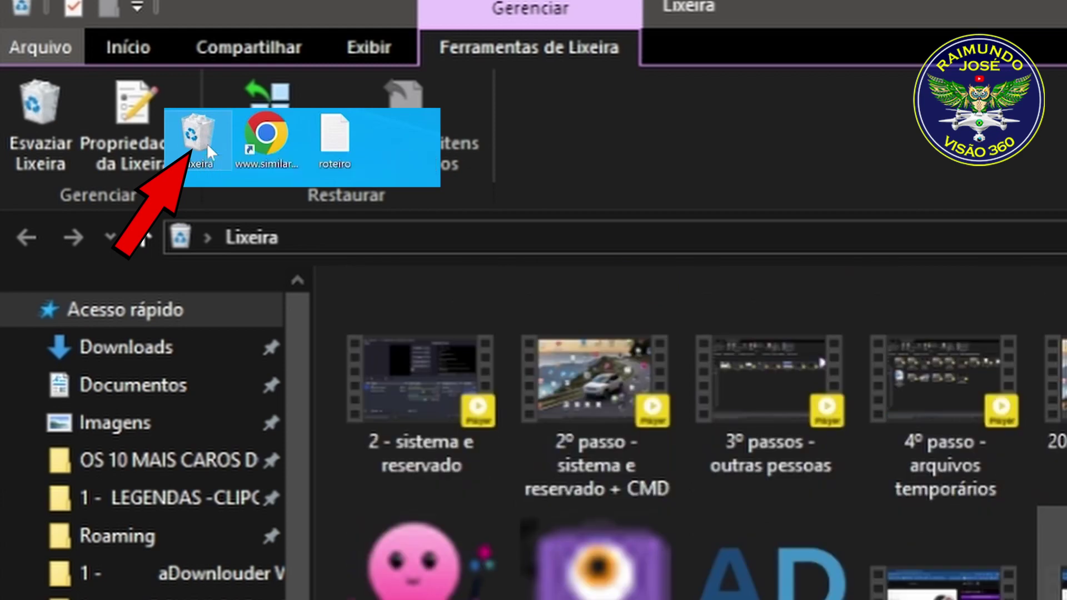
left_click(46, 95)
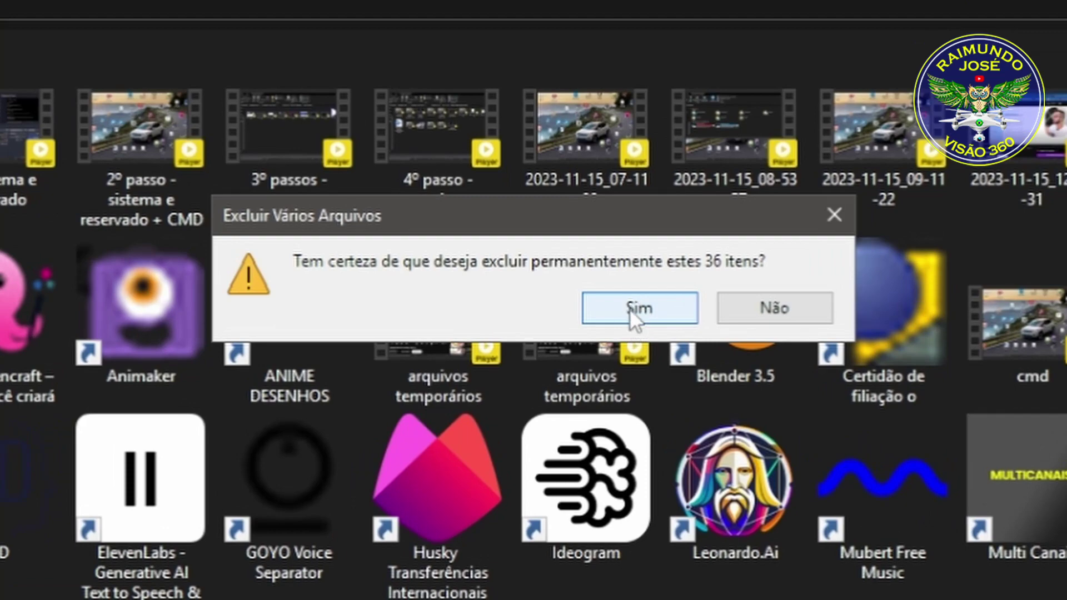
left_click(630, 310)
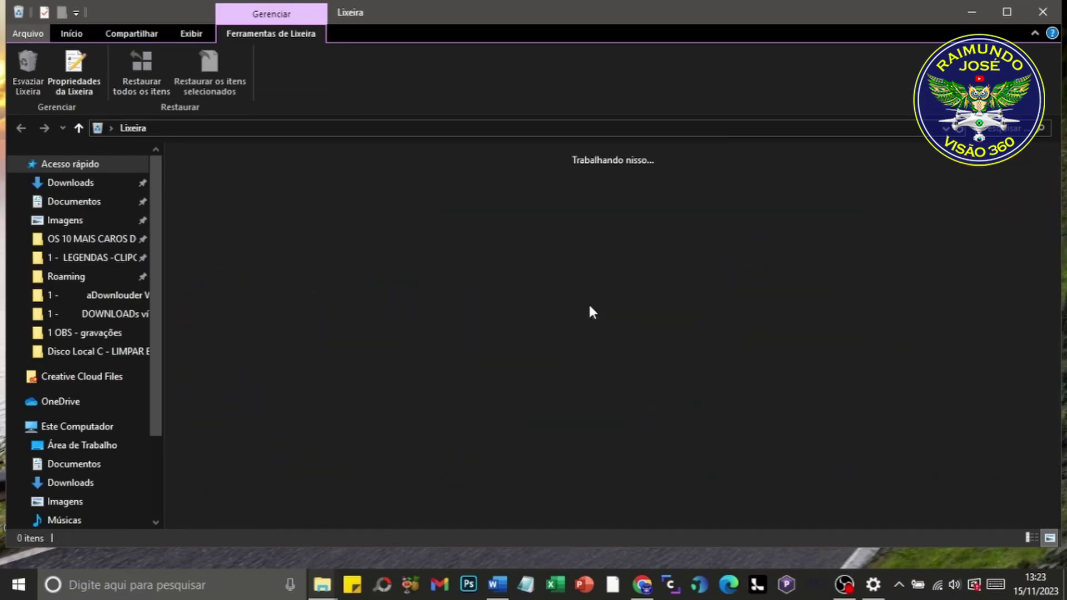
left_click(972, 12)
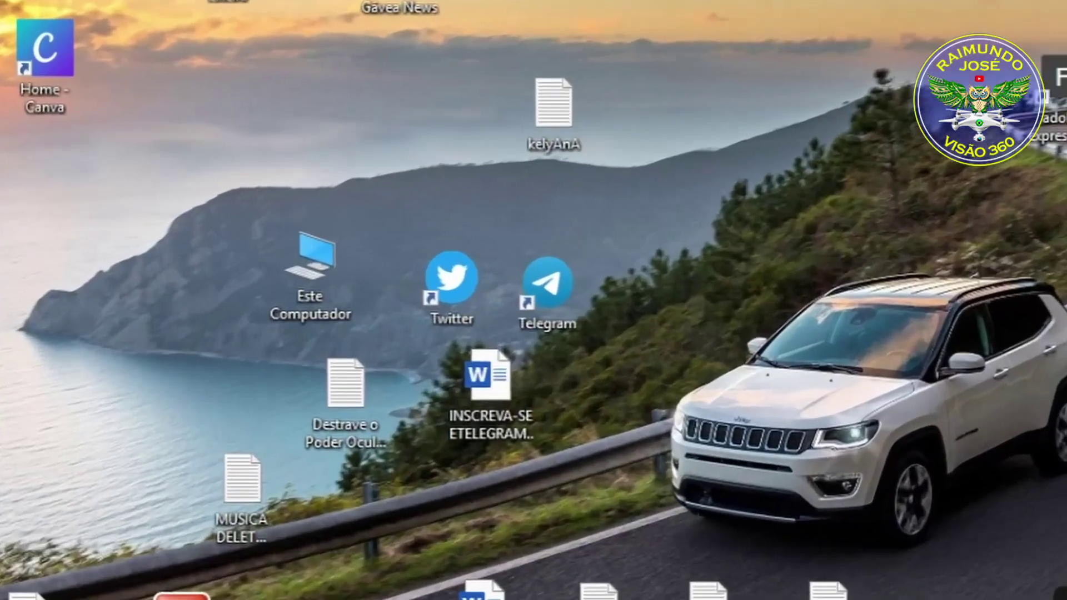
Open Disco Local (C:) from Este Computador on the desktop.
double_click(435, 279)
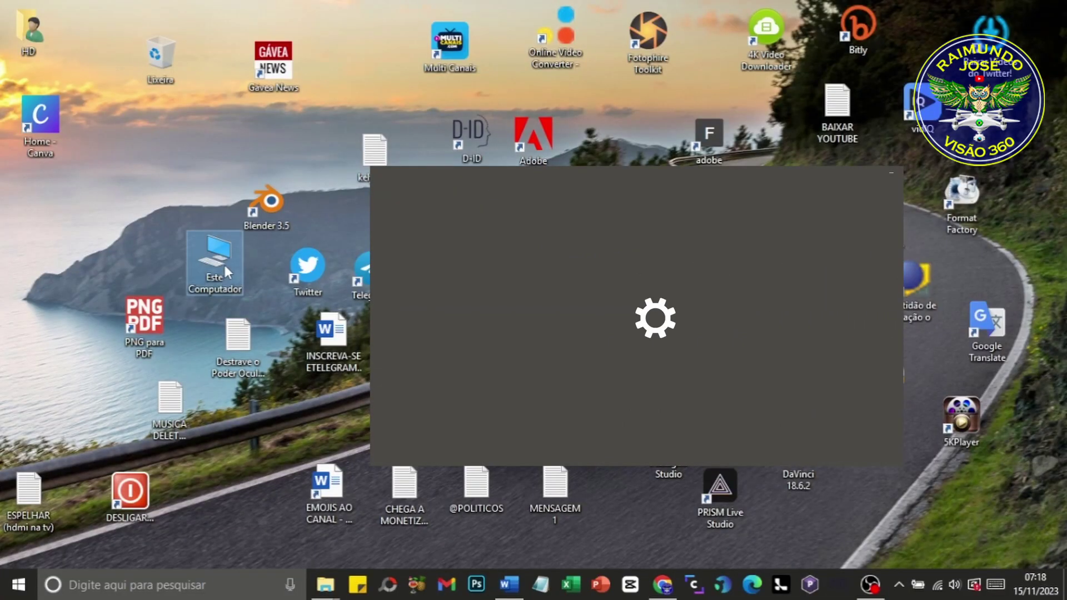
double_click(224, 271)
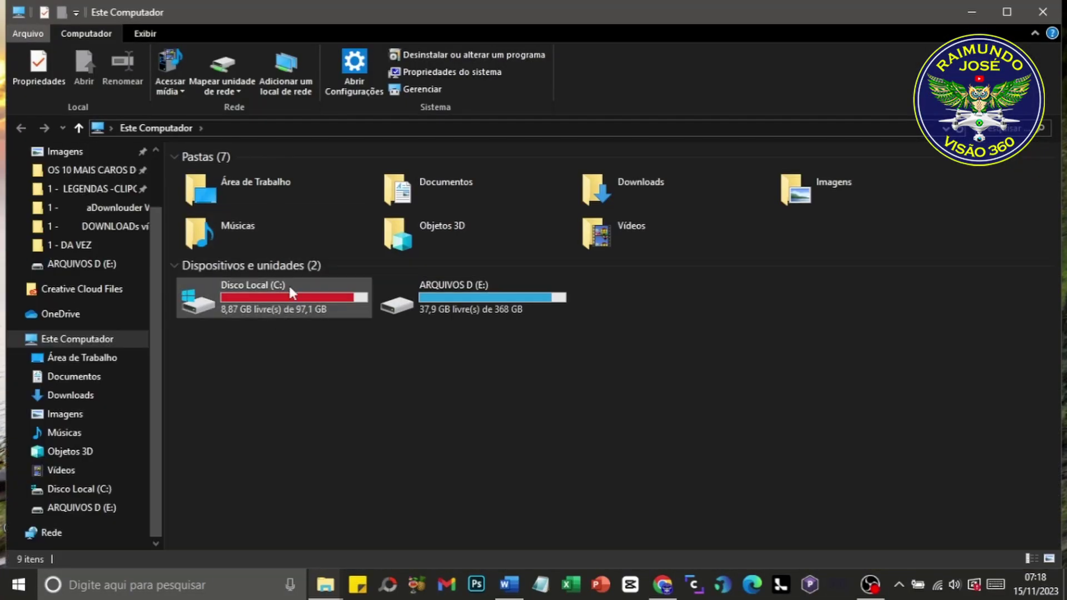
double_click(286, 295)
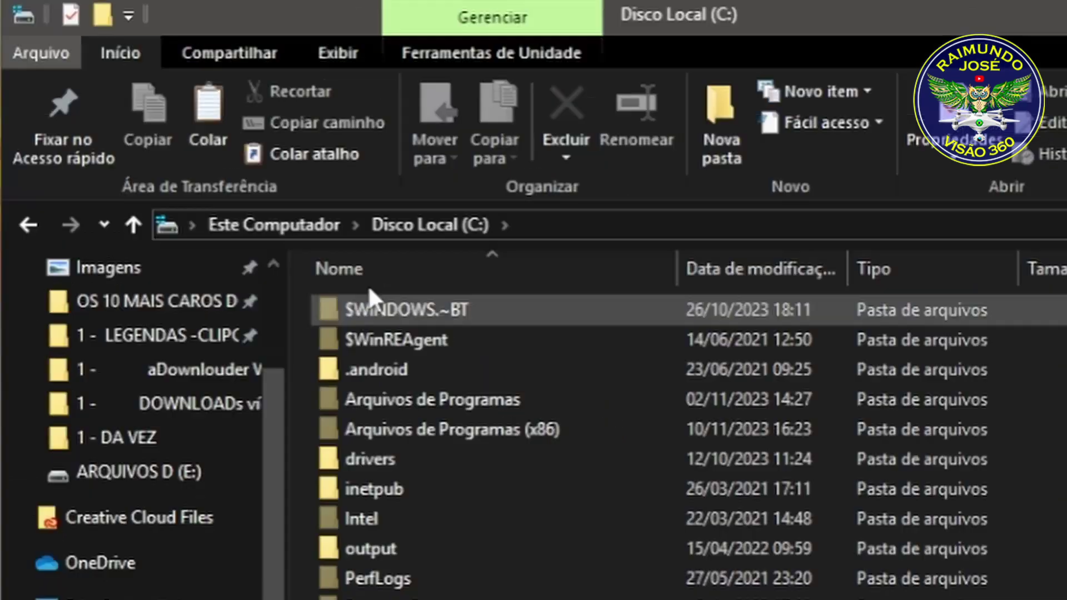
In the folder options for Disco Local (C:), choose Mostrar arquivos, pastas e unidades ocultas and apply it.
left_click(338, 54)
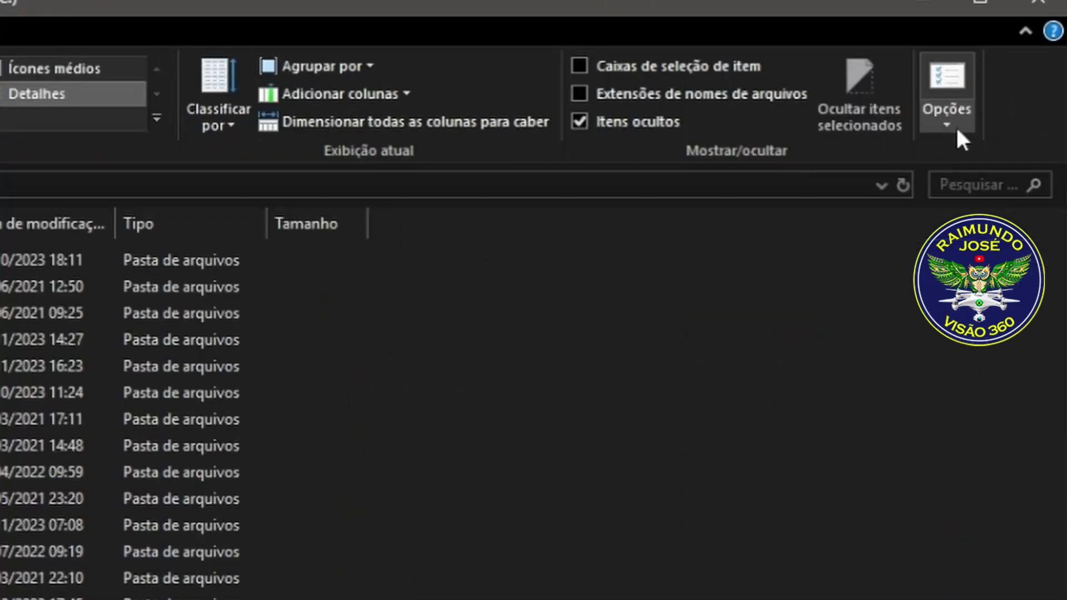
left_click(946, 125)
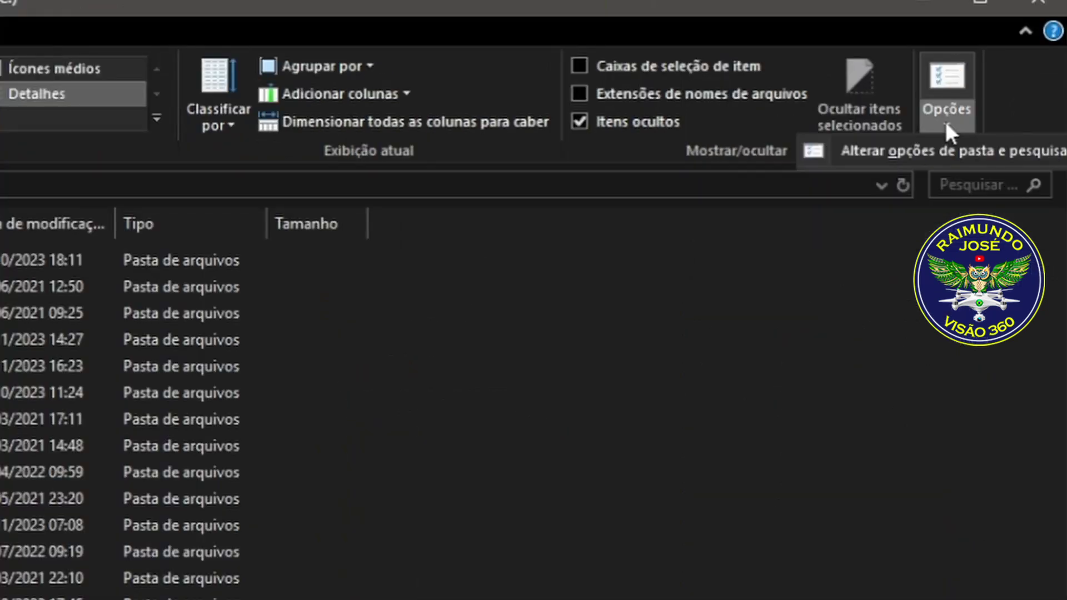
left_click(939, 148)
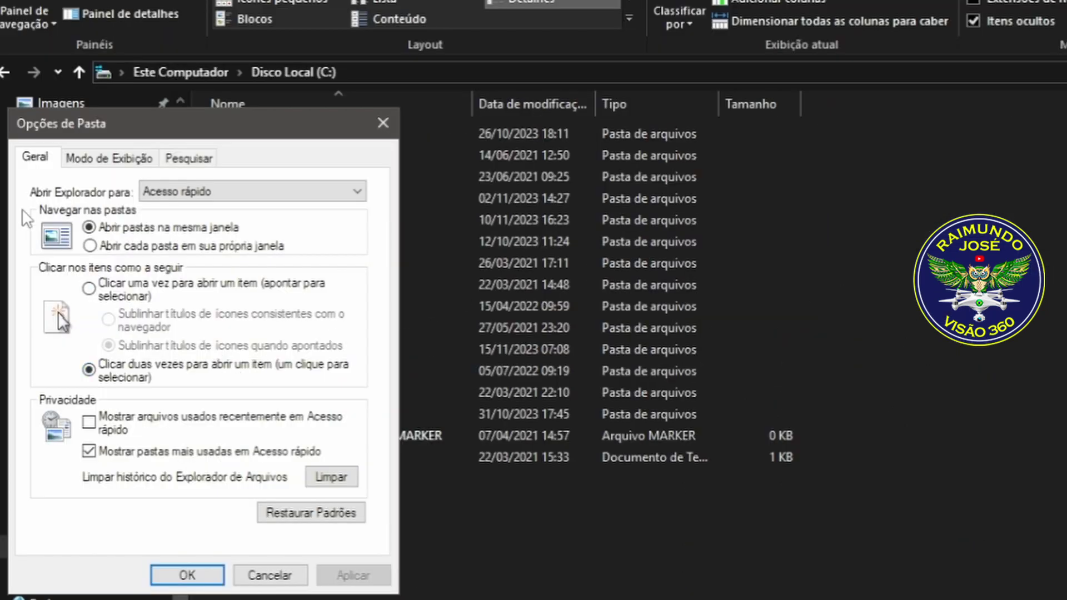
left_click(88, 160)
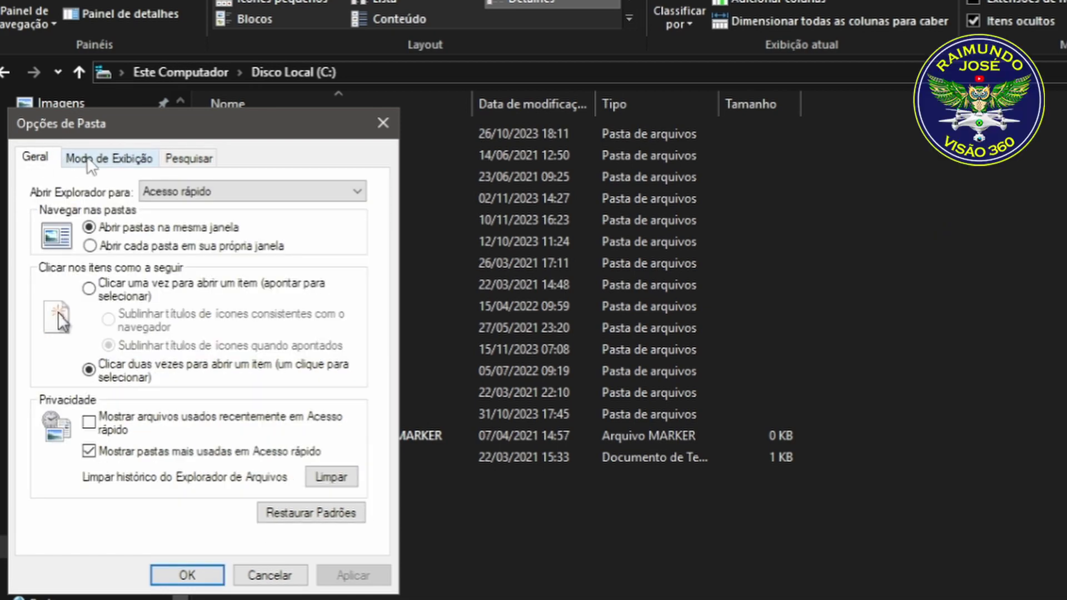
left_click(90, 161)
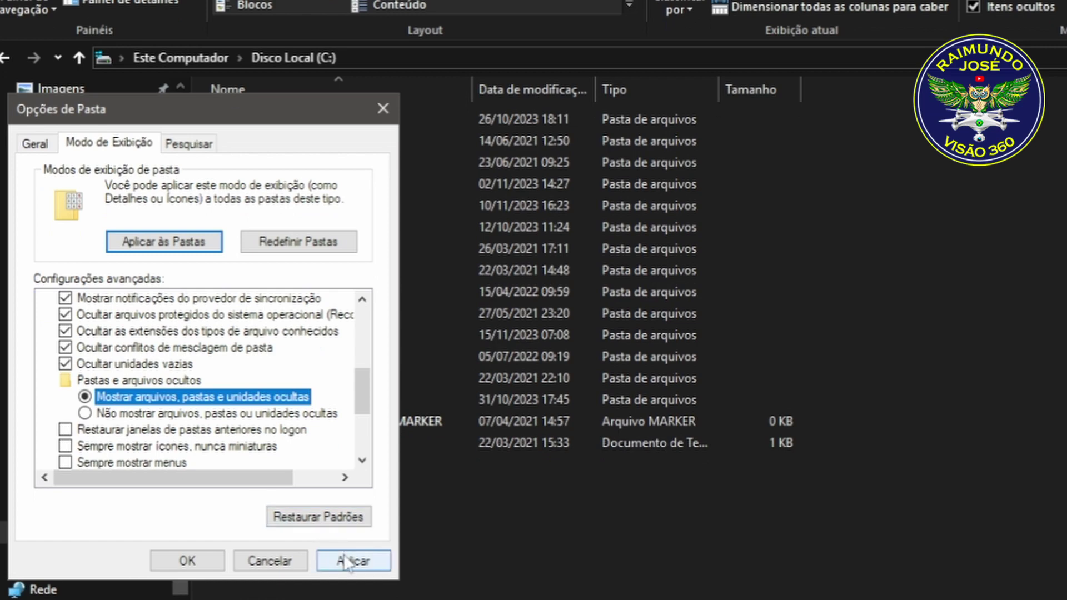
left_click(347, 561)
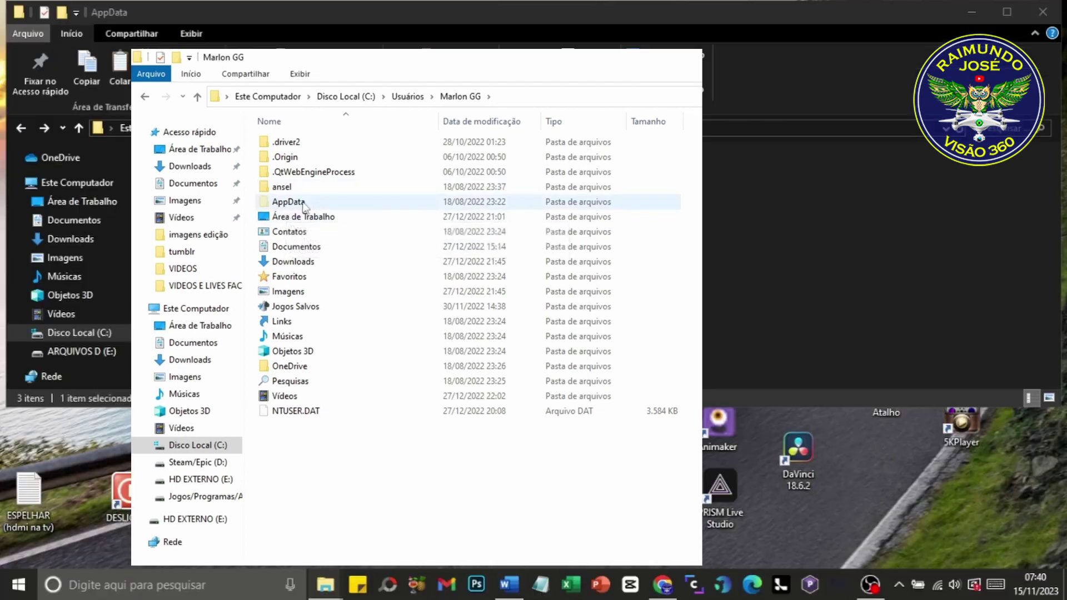
Open the AppData folder in the user's profile folder and check the size of Roaming in its properties.
double_click(289, 201)
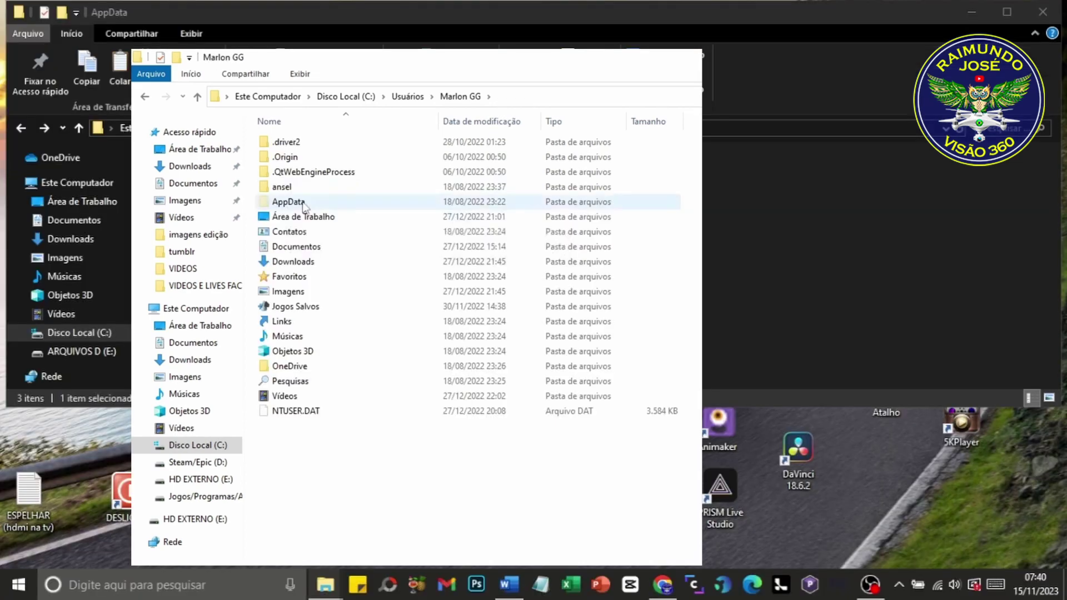
left_click(304, 205)
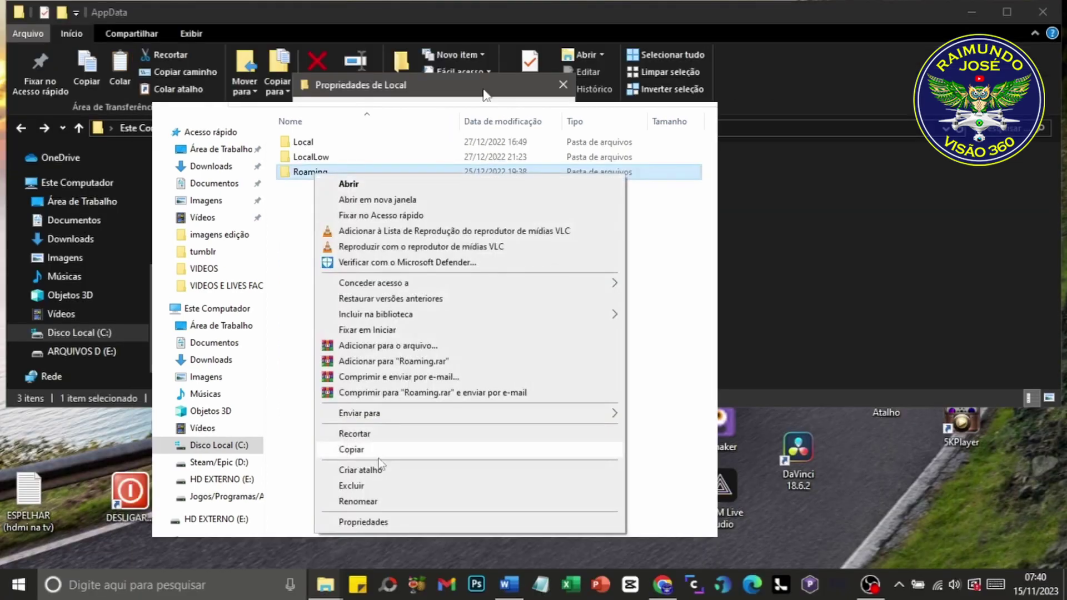
left_click(550, 523)
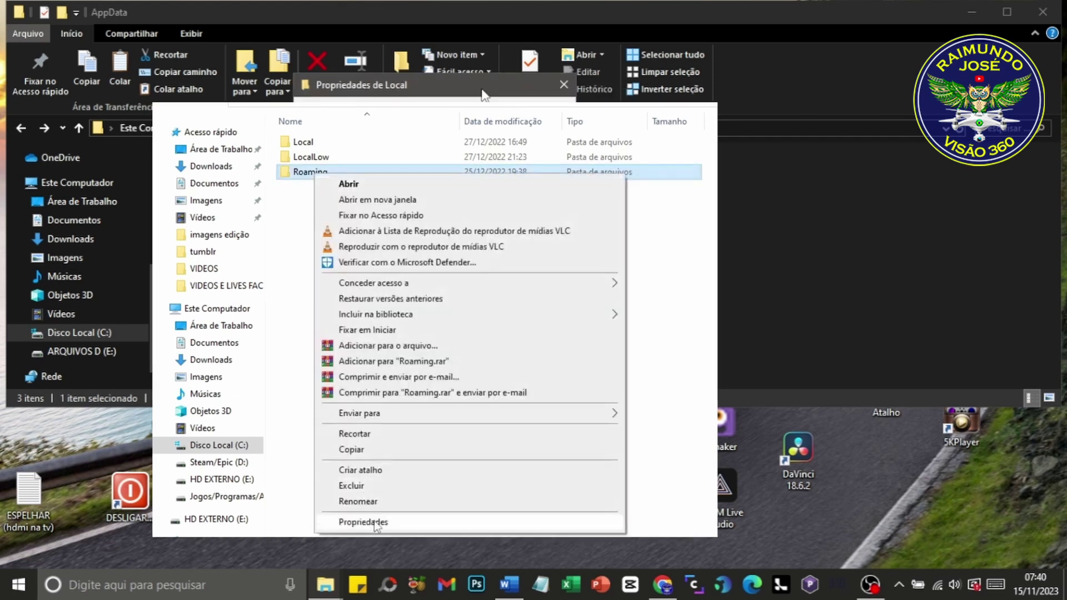
left_click(375, 523)
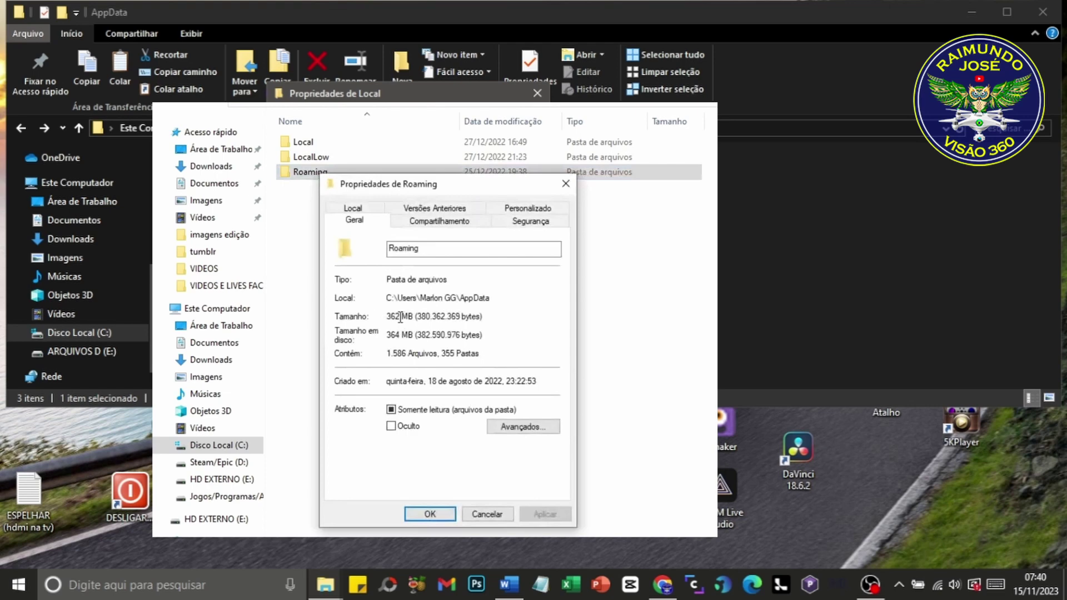
left_click(566, 183)
Check the size of the LocalLow folder in its properties and close them.
left_click(315, 161)
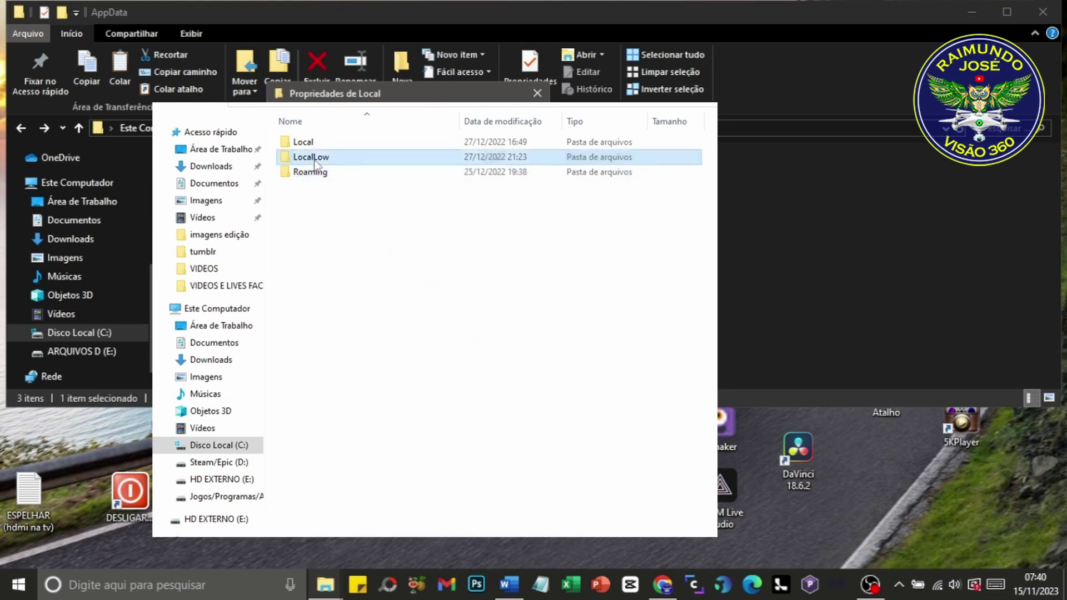
right_click(315, 161)
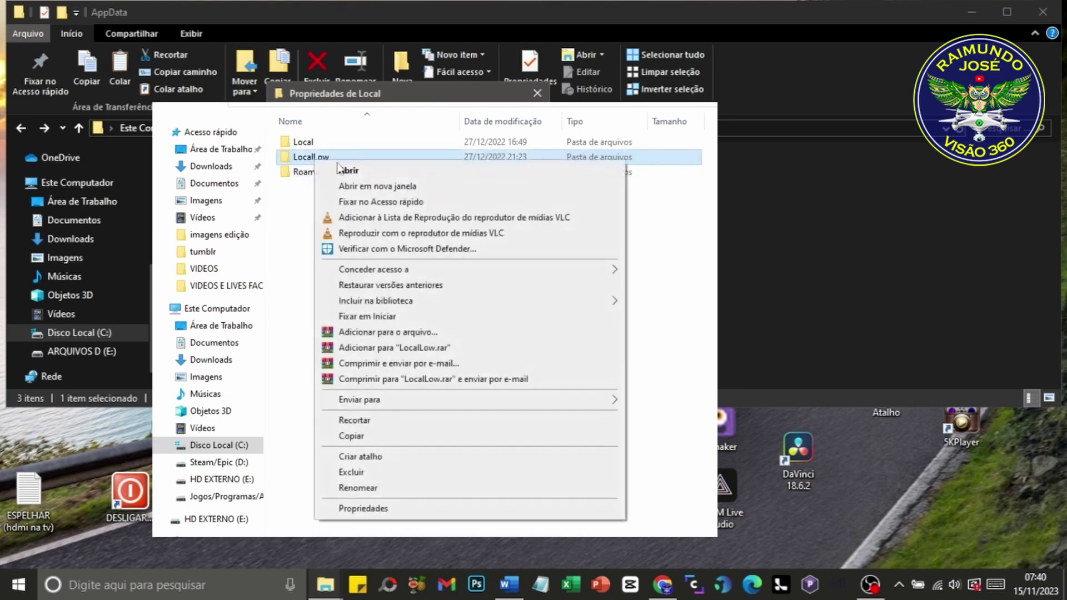
left_click(375, 508)
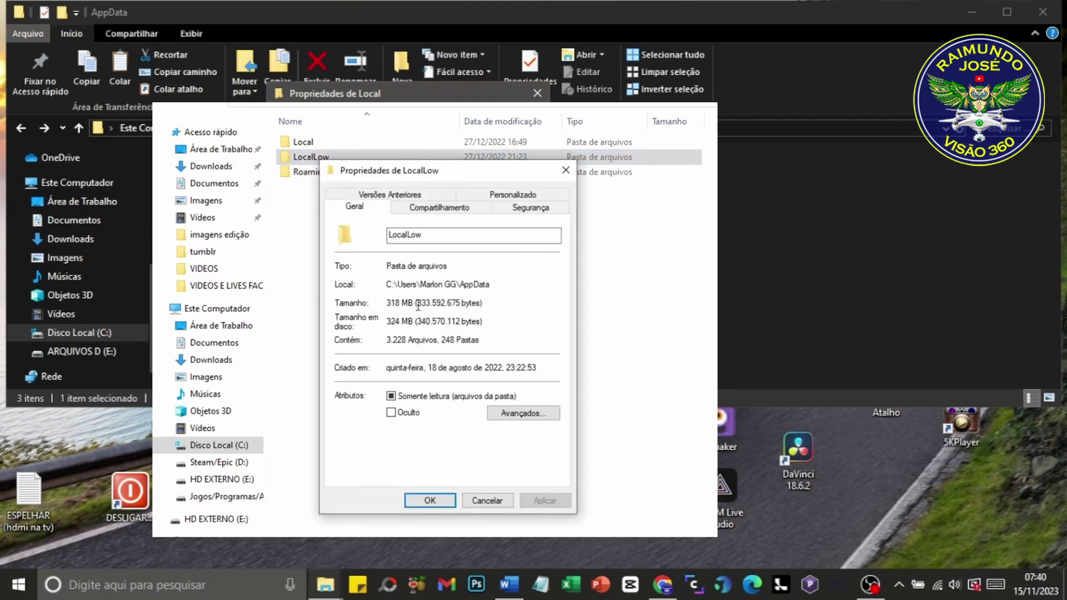
left_click(565, 170)
Check the total size of the Local folder inside AppData and close its properties.
left_click(290, 143)
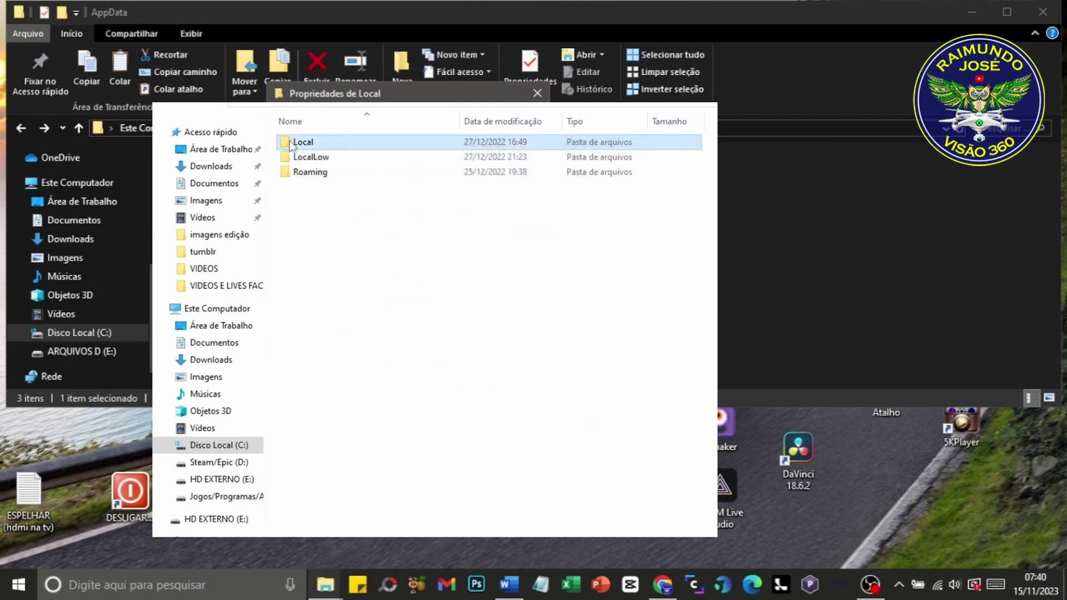
right_click(290, 143)
left_click(369, 486)
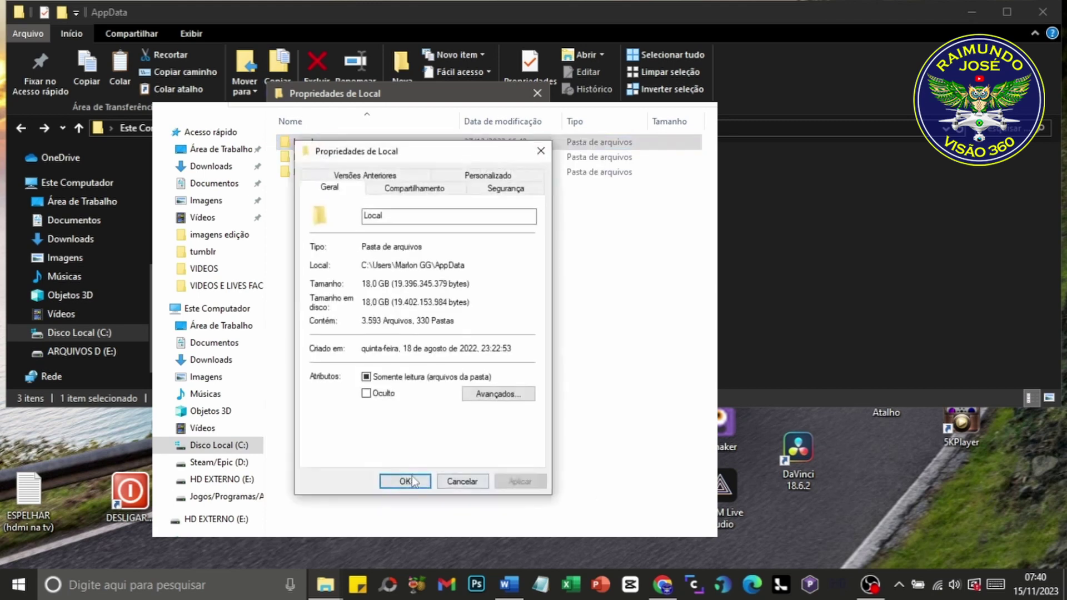
left_click(537, 93)
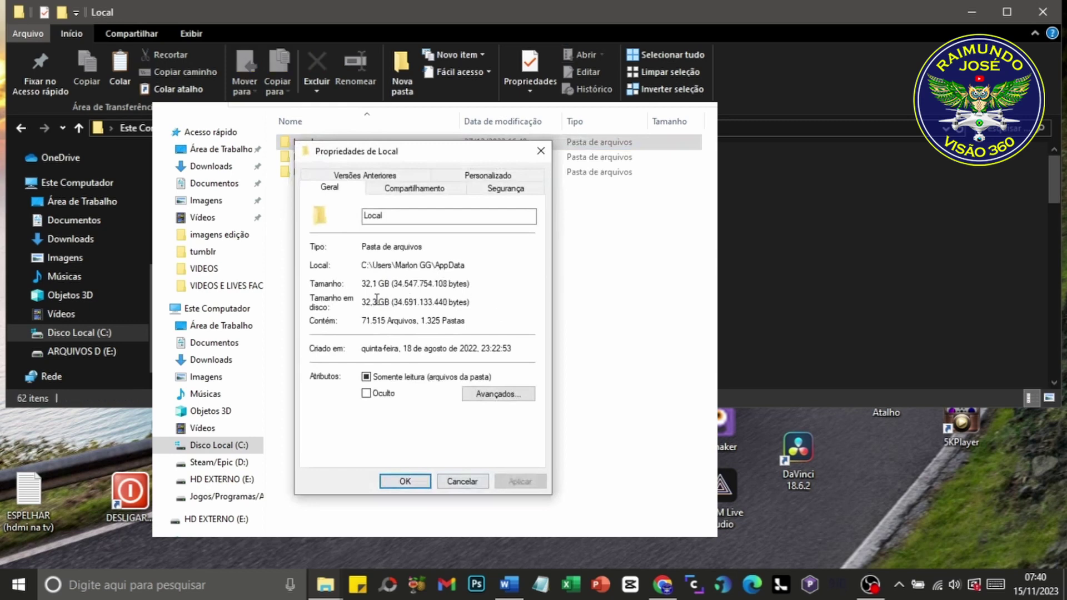
left_click(20, 128)
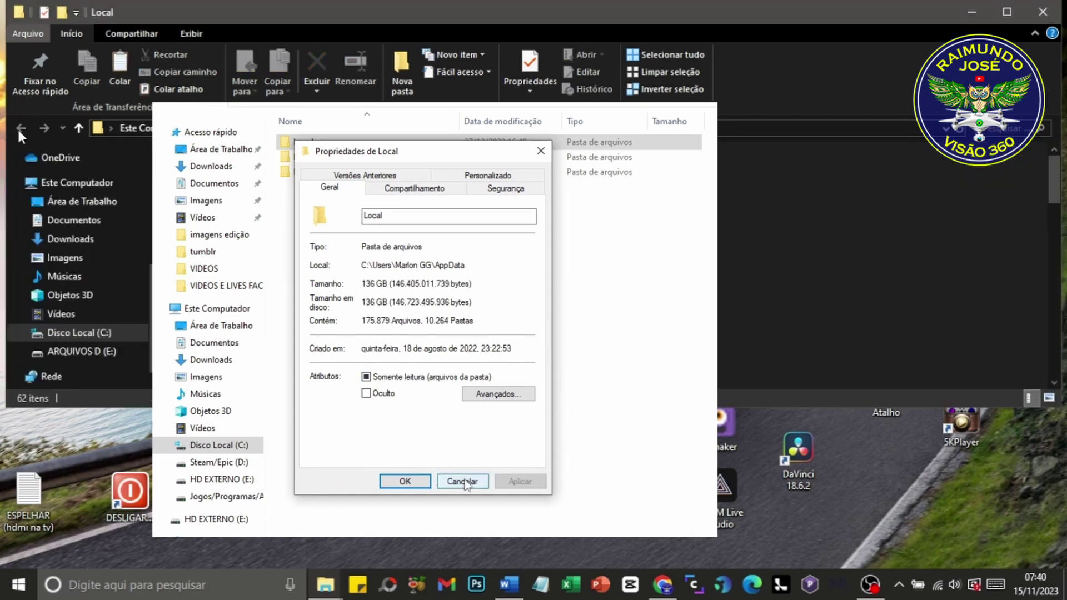
left_click(465, 482)
Open the Local folder and inspect the sizes of its subfolders, including the properties of BeamNG.drive.
double_click(310, 146)
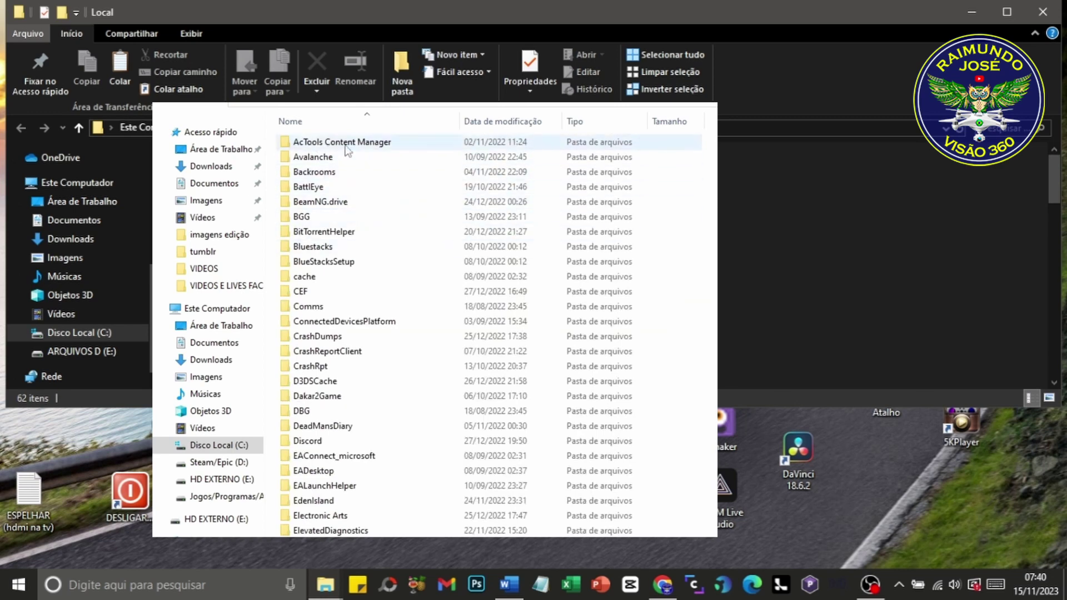
left_click(314, 157)
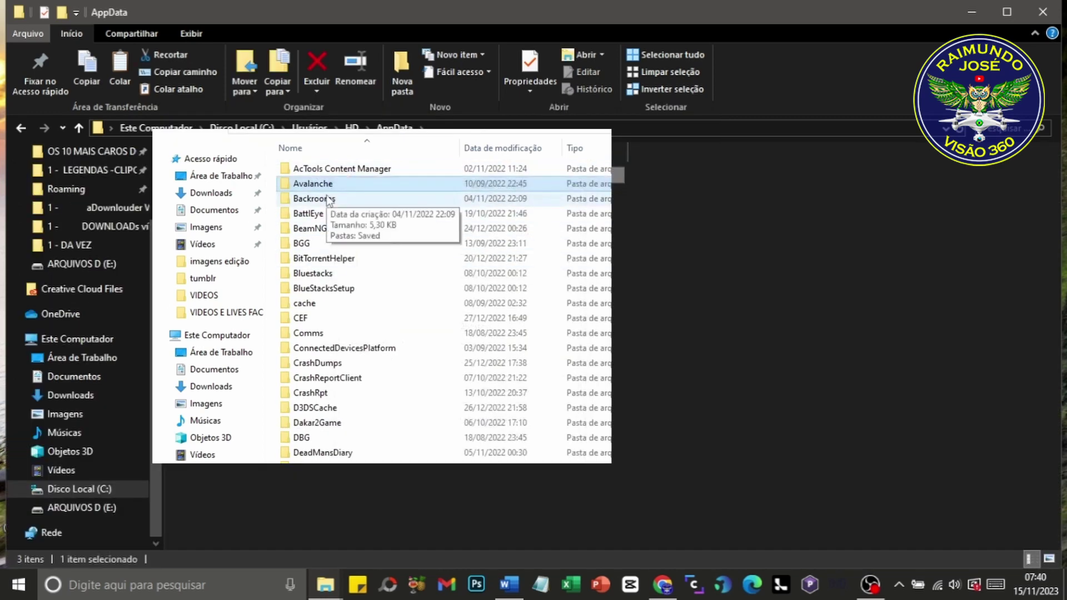
right_click(279, 157)
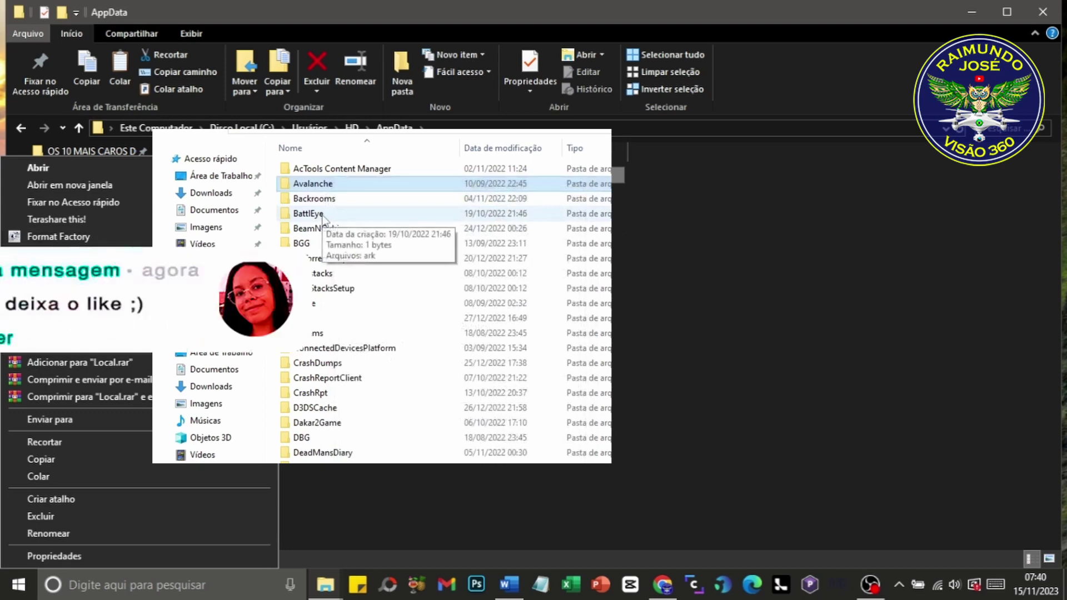
left_click(93, 556)
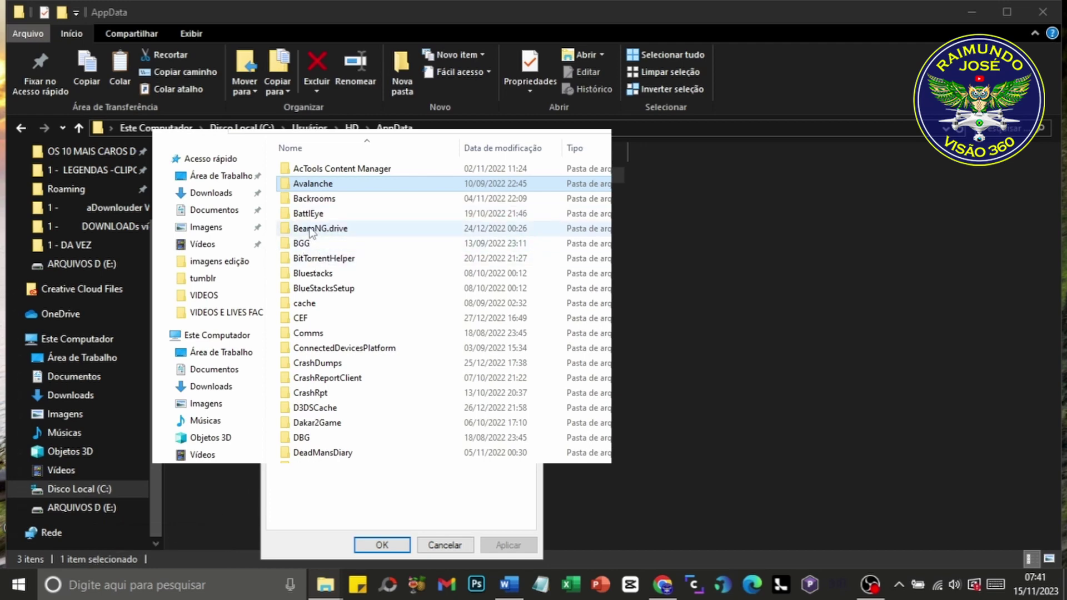
mouse_move(310, 233)
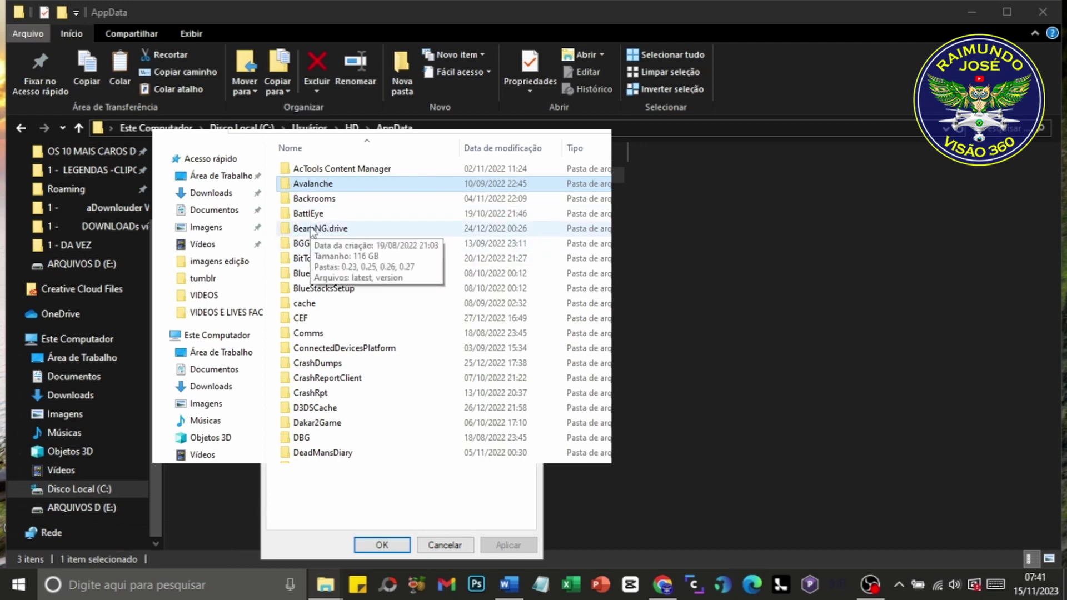
right_click(310, 232)
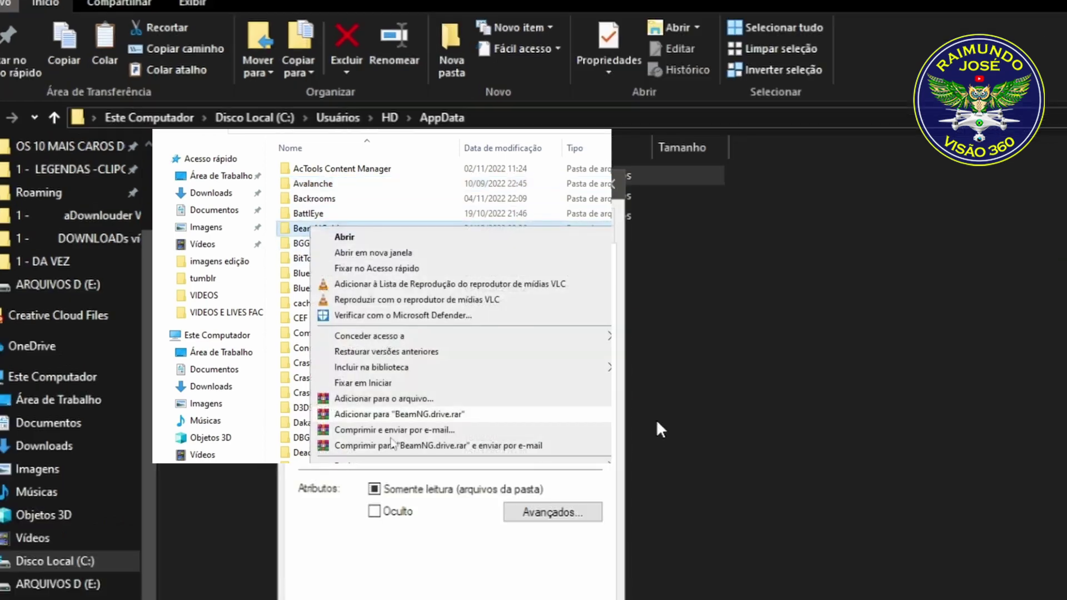
key("r")
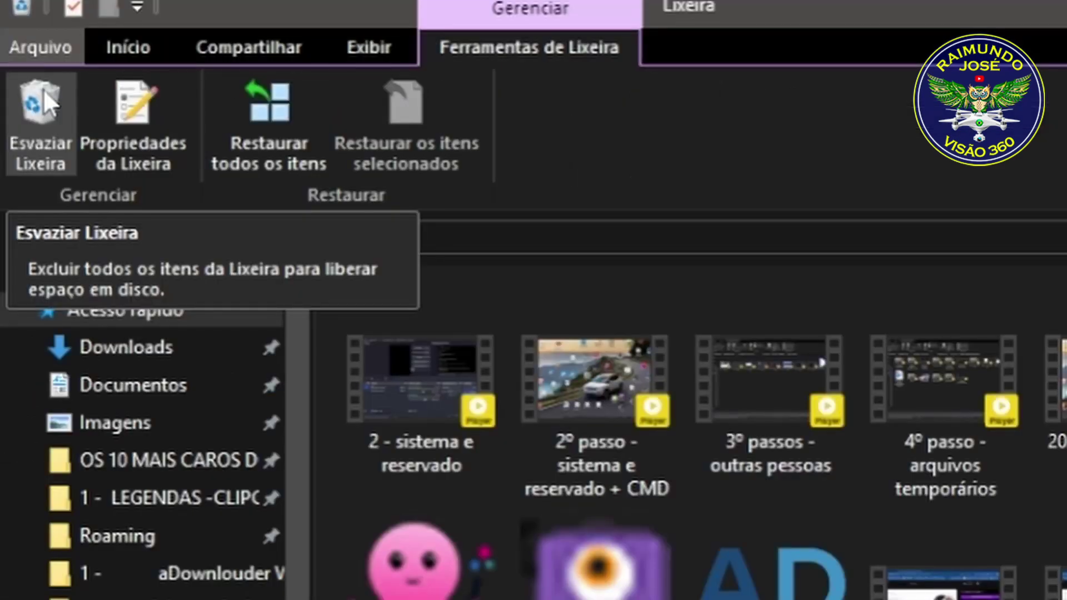
Empty the Lixeira permanently and check the free space on drive C: in Este Computador.
left_click(42, 88)
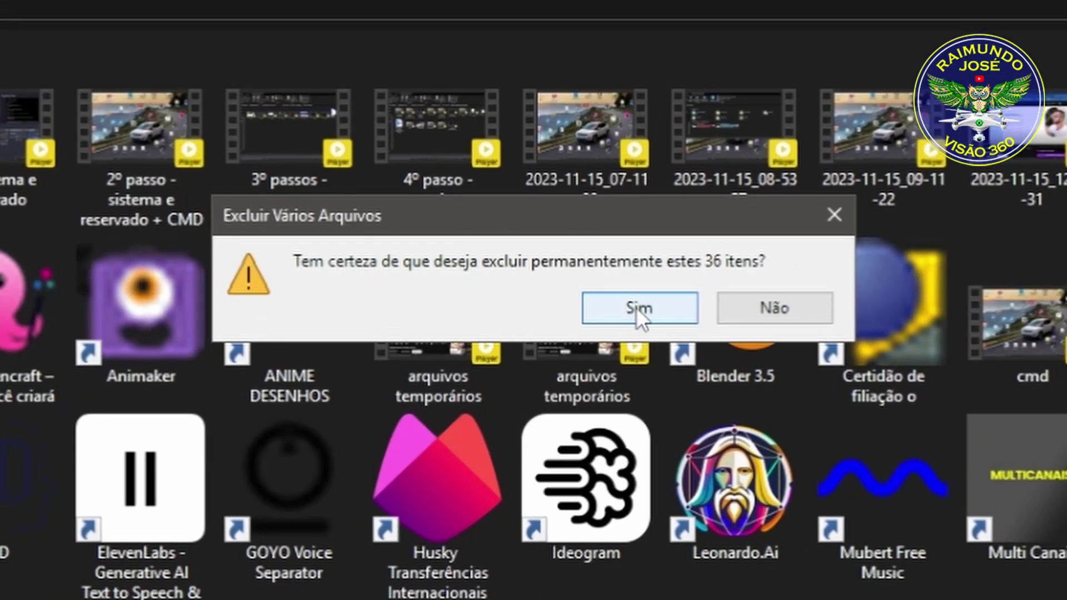
left_click(636, 308)
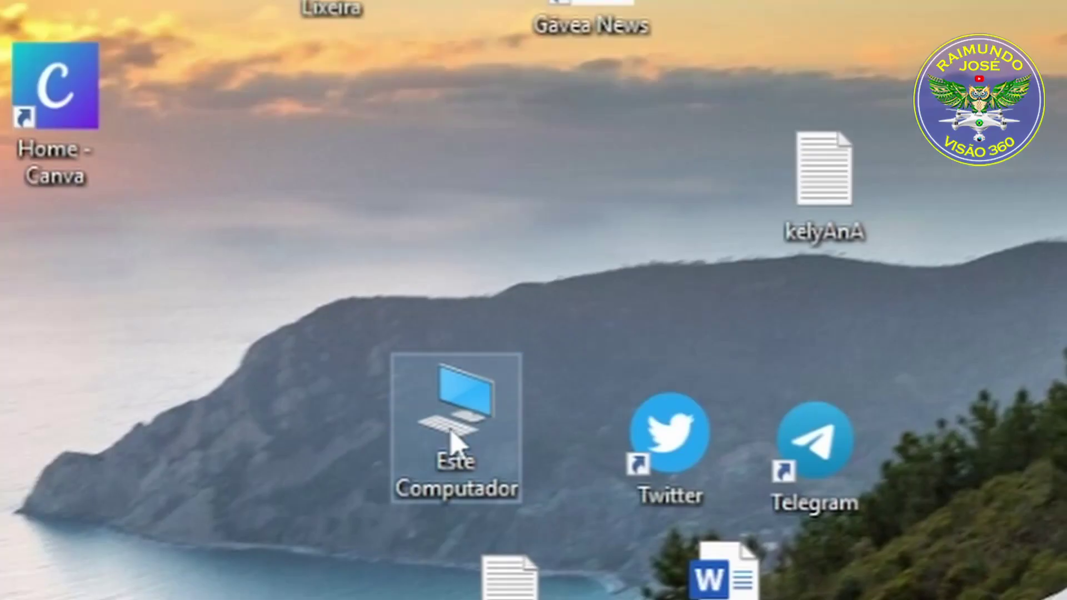
double_click(456, 442)
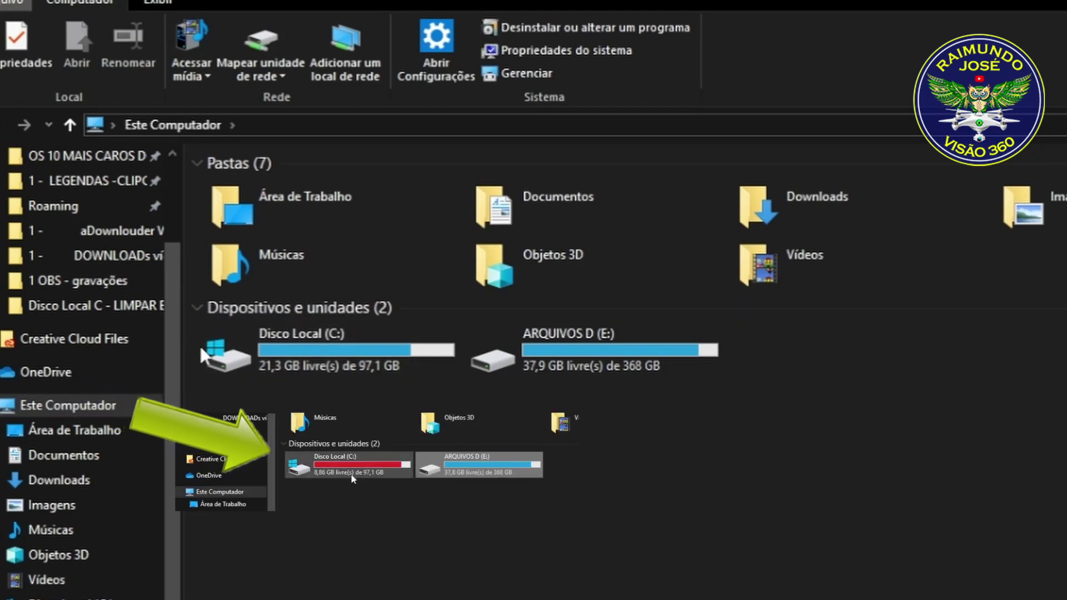
mouse_move(278, 371)
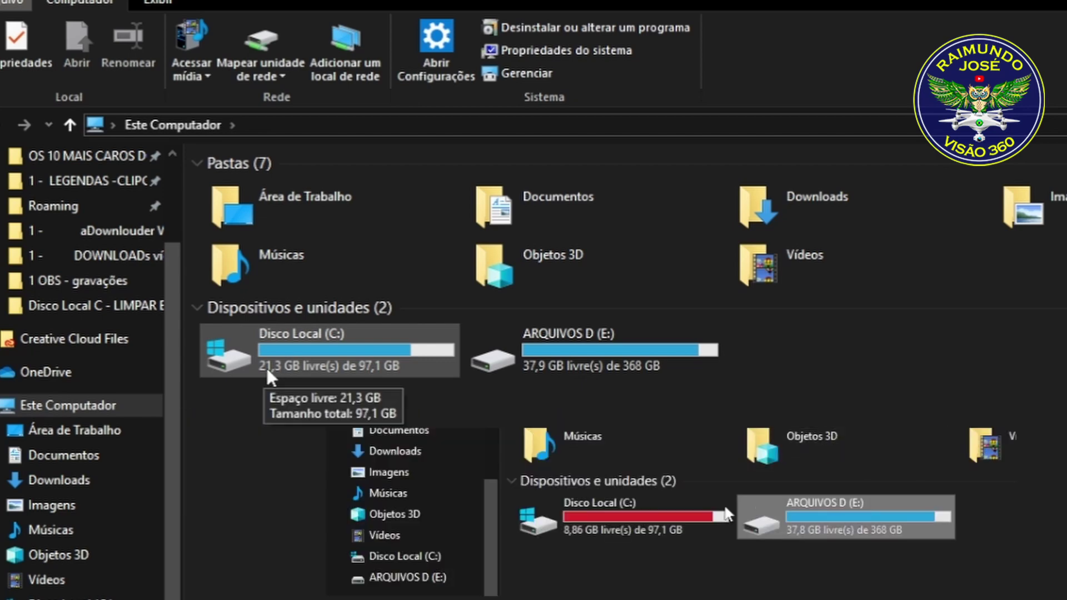